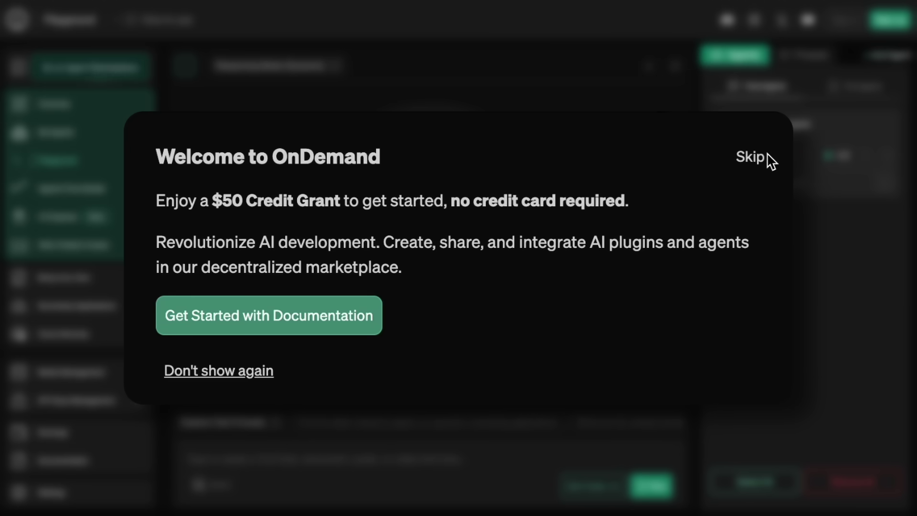
- Dismiss the welcome message and scroll the Overview dashboard's credits, storage, agent calls and My Agents list
left_click(768, 154)
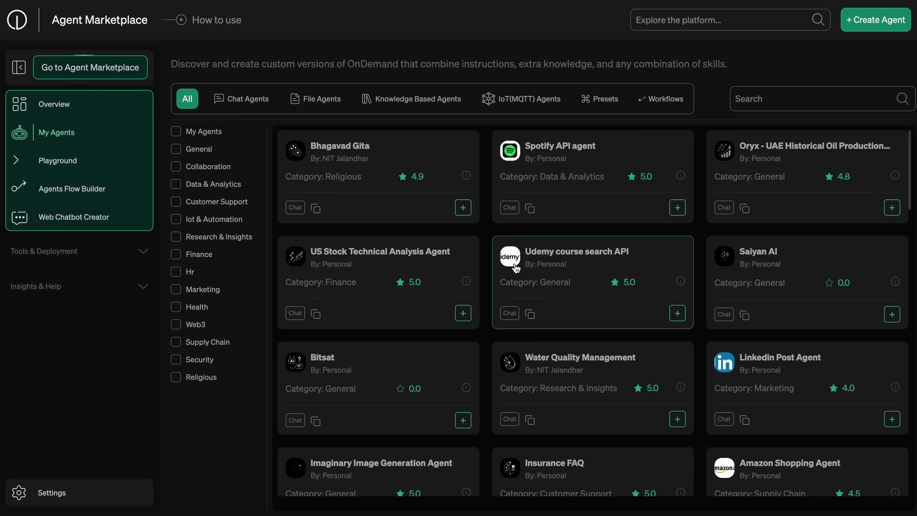
scroll(514, 265, "down", 10)
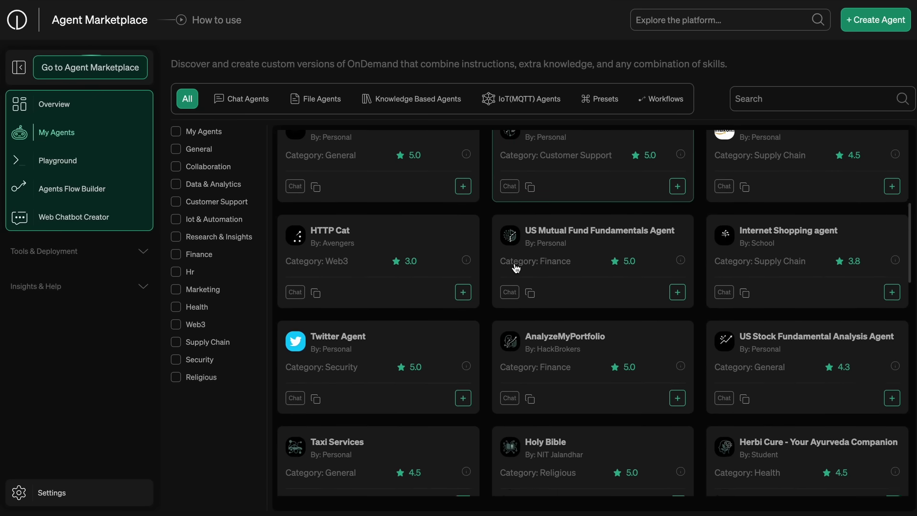
scroll(516, 268, "down", 13)
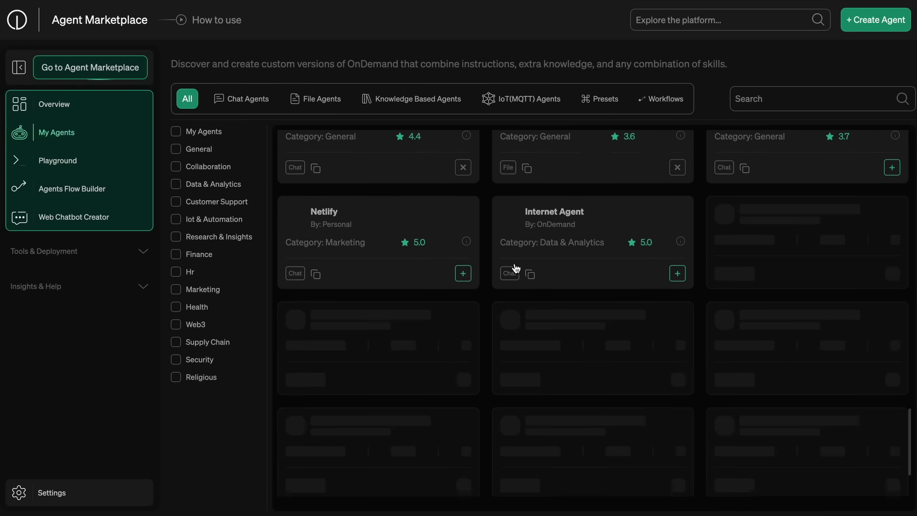
scroll(516, 268, "down", 2)
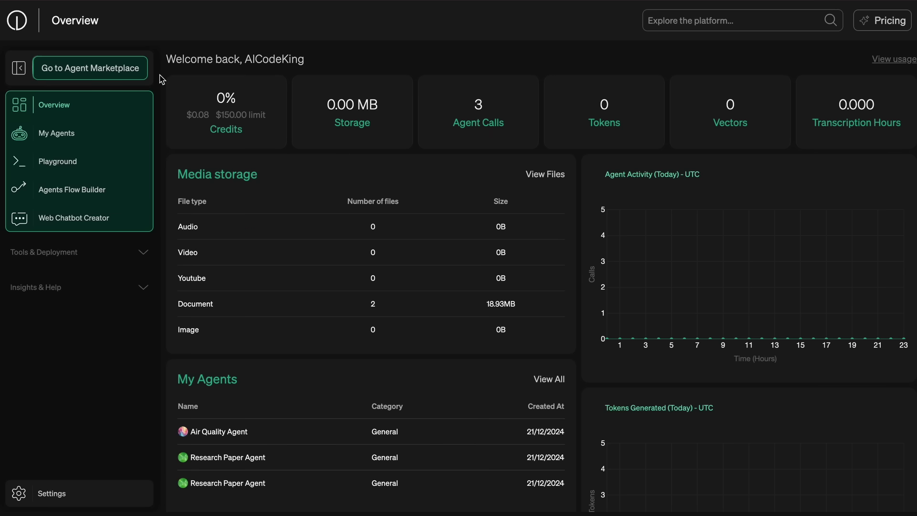
- Browse the Agent Marketplace cards such as Saiyan AI, Bitsat and Water Quality Management
left_click(103, 78)
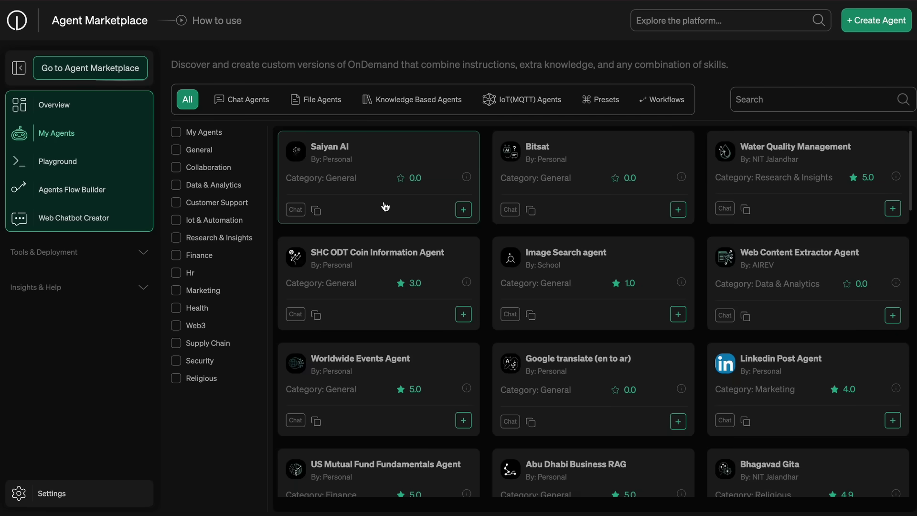
scroll(386, 207, "down", 2)
scroll(386, 206, "down", 5)
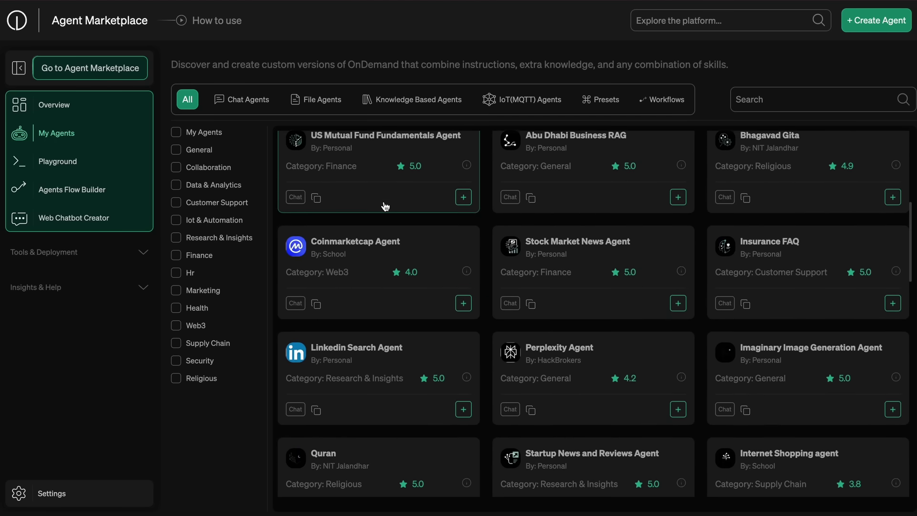
scroll(386, 206, "down", 5)
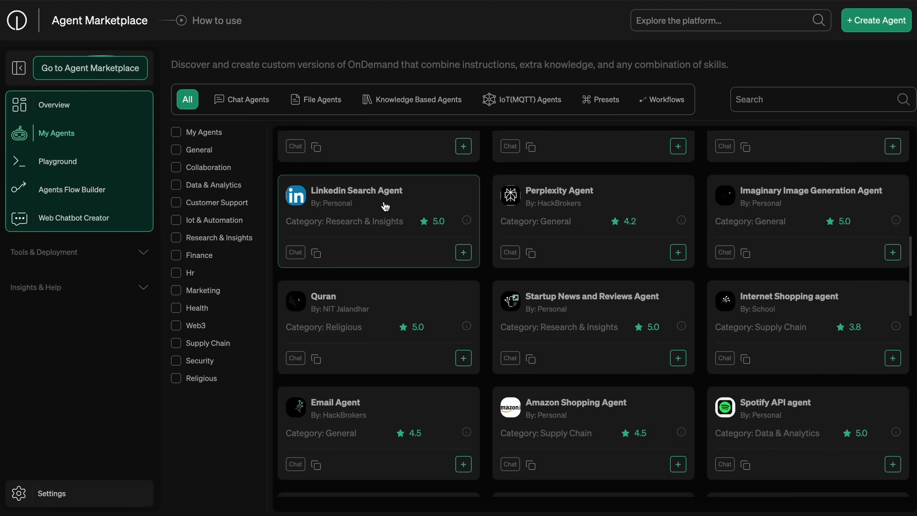
scroll(386, 206, "down", 5)
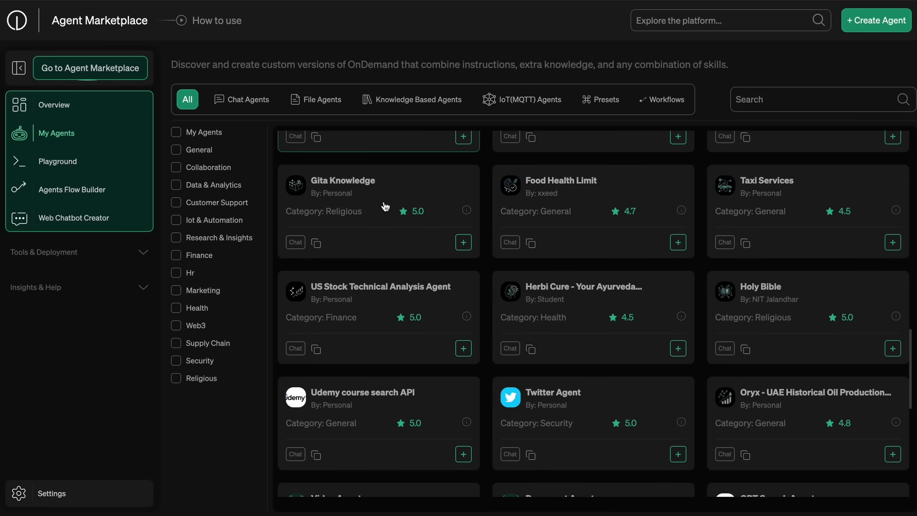
scroll(386, 206, "down", 6)
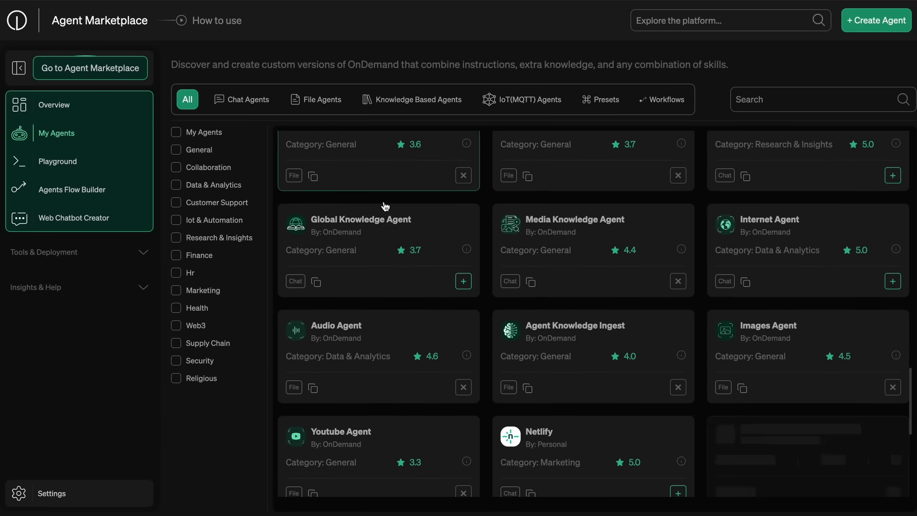
scroll(386, 207, "down", 6)
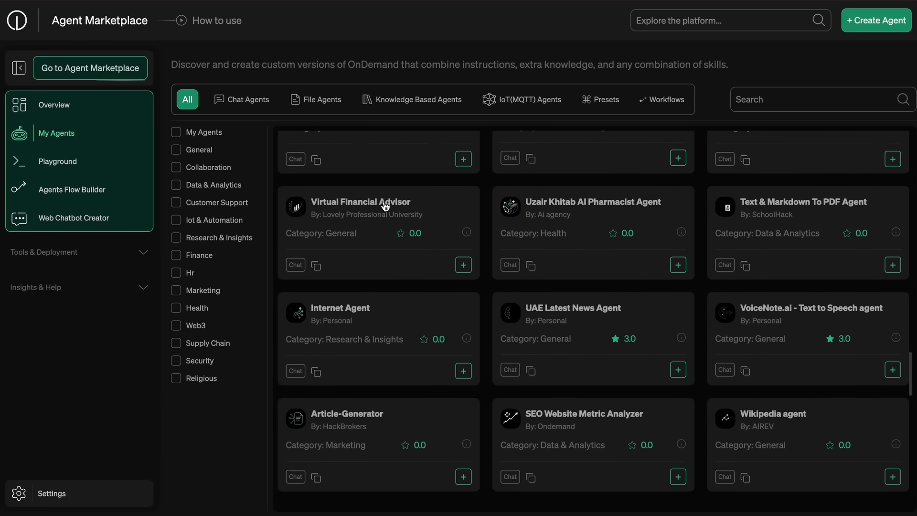
scroll(385, 206, "down", 5)
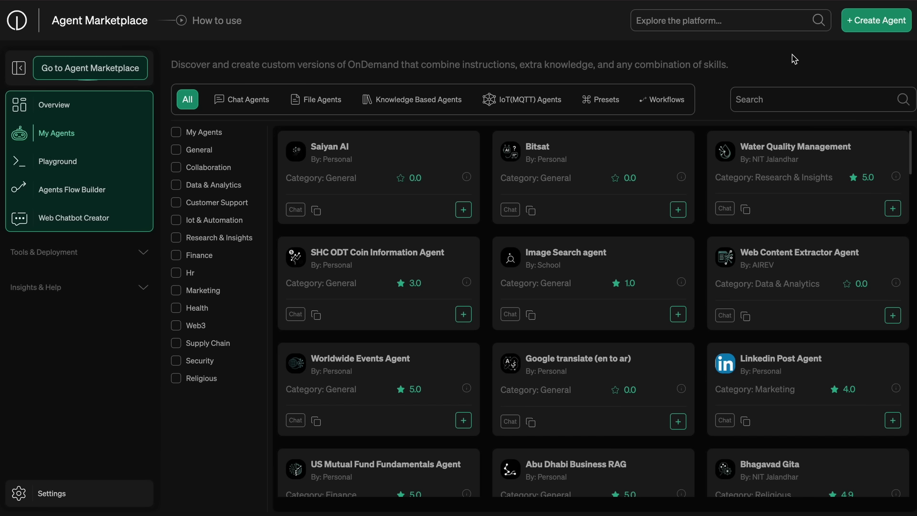
- Start a new agent with + Create Agent and choose the Knowledge Base Agent adapter
left_click(867, 27)
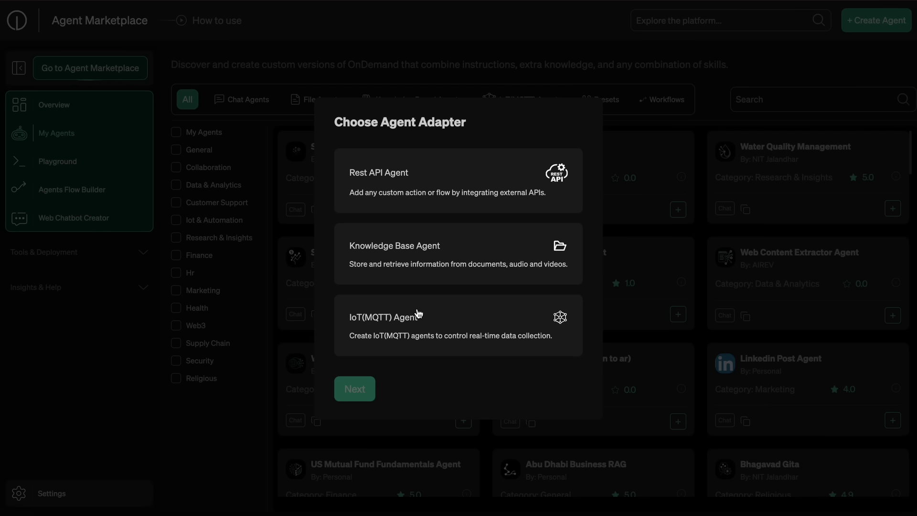
left_click(424, 259)
- Continue to the knowledge base agent form and set its category to Data & Analytics
left_click(367, 387)
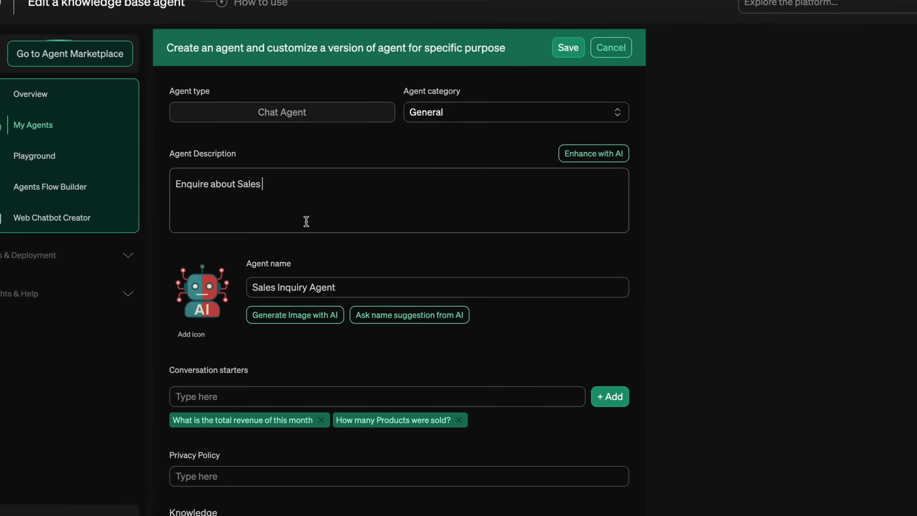
scroll(323, 256, "down", 2)
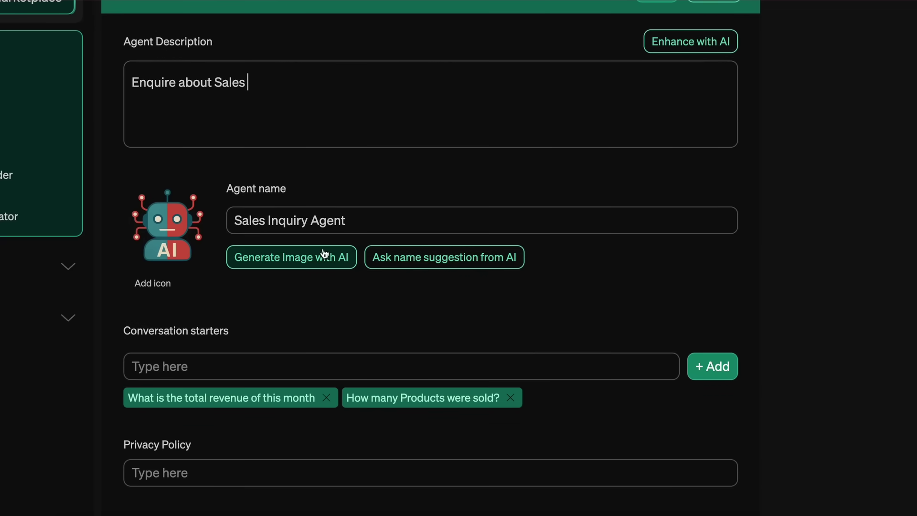
scroll(319, 224, "up", 2)
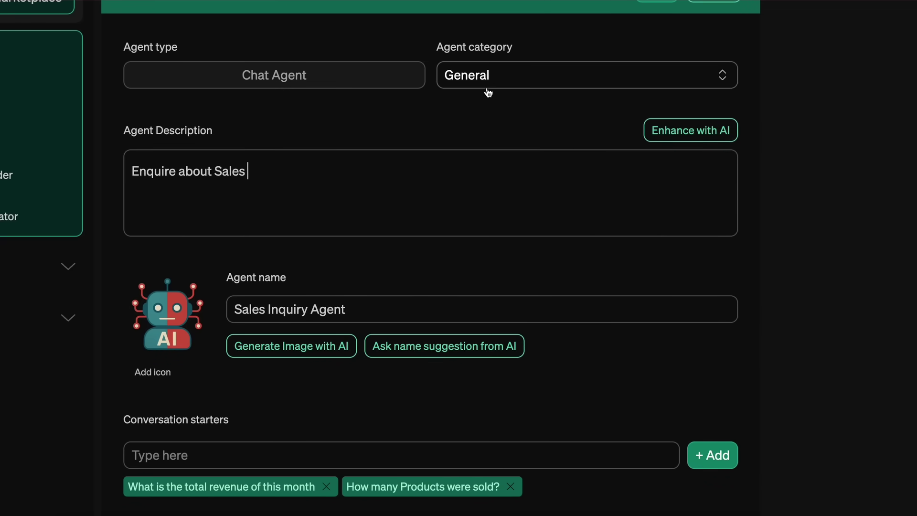
left_click(484, 75)
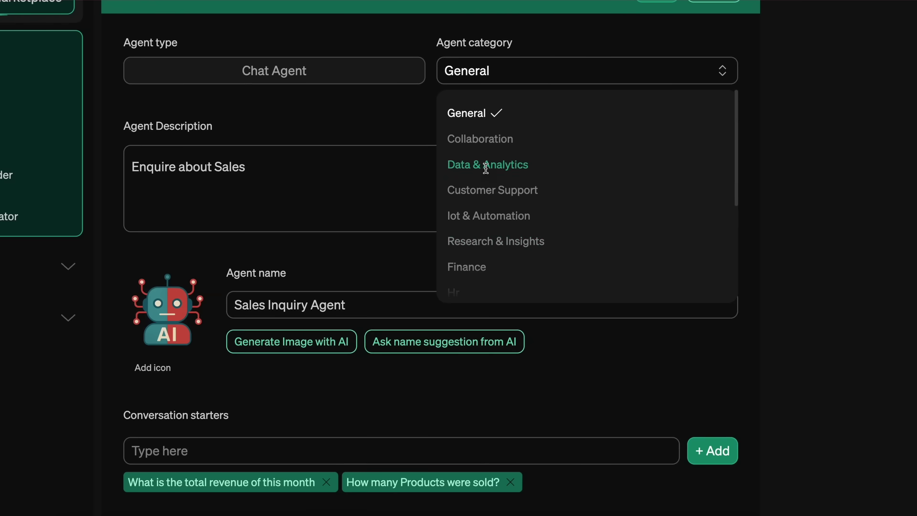
left_click(487, 168)
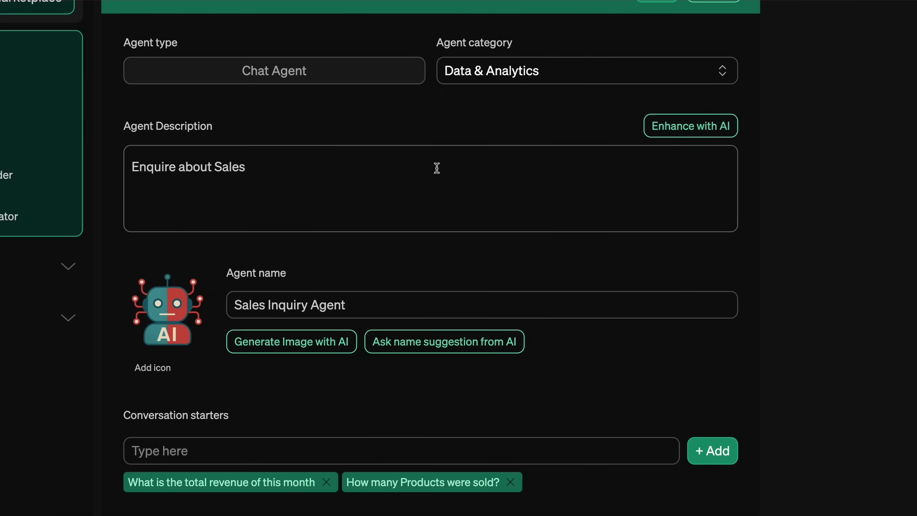
- Review the description and knowledge files, and enter '-' as the Privacy Policy
key("ctrl+a")
left_click(425, 199)
scroll(457, 262, "down", 5)
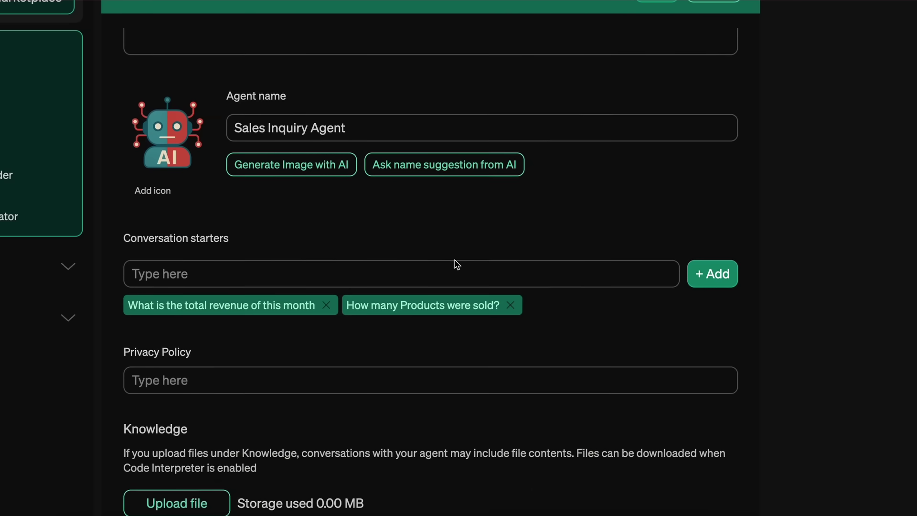
scroll(437, 286, "down", 3)
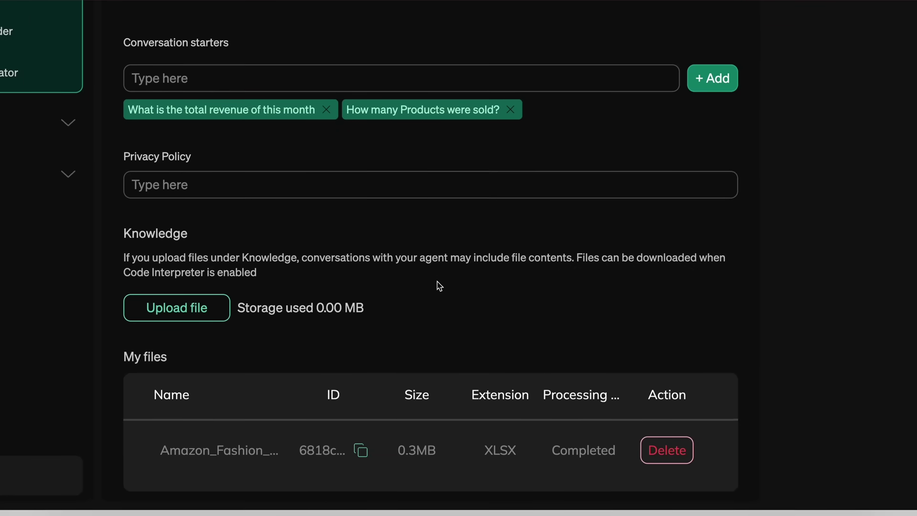
scroll(435, 330, "up", 1)
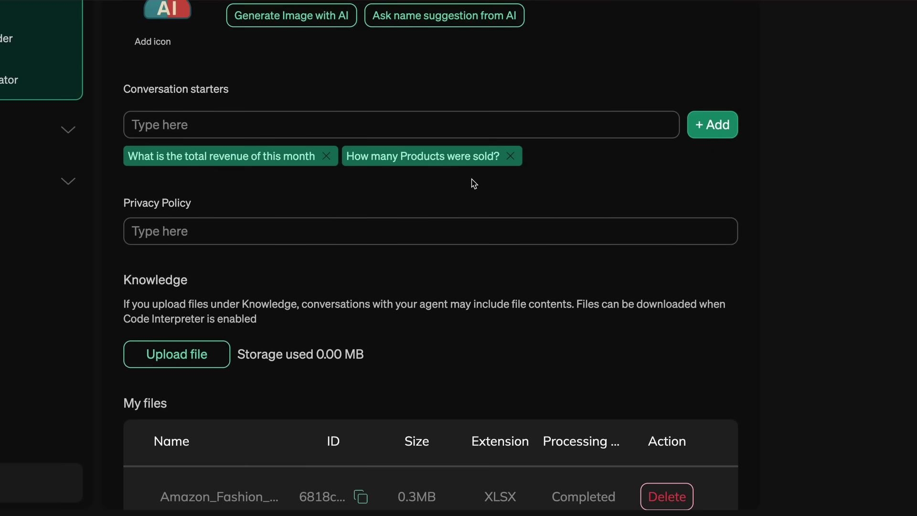
scroll(257, 303, "down", 1)
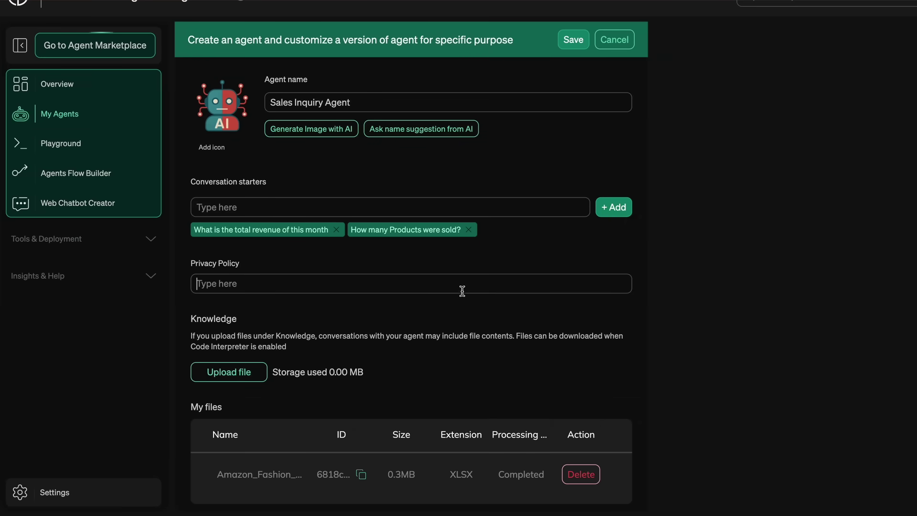
type("-")
scroll(480, 258, "up", 4)
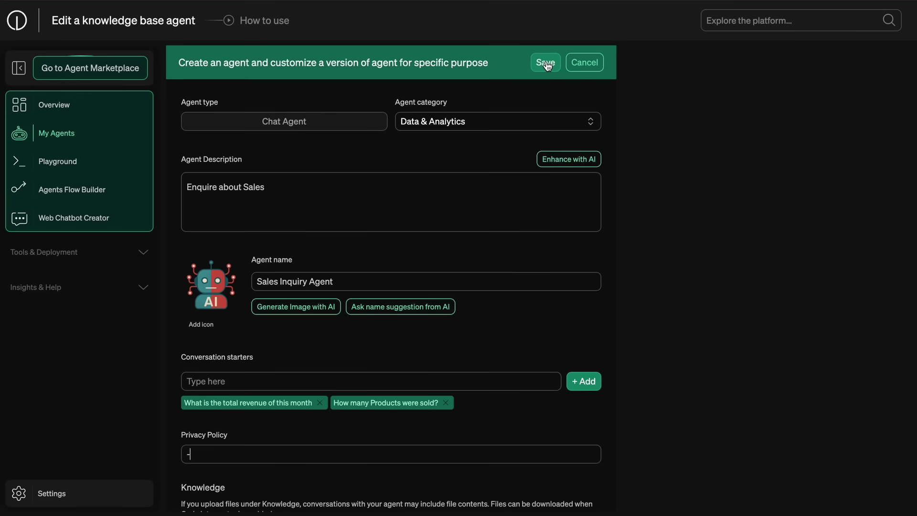
- Save the Sales Inquiry Agent, add it to the Playground chat agents and select it
left_click(546, 62)
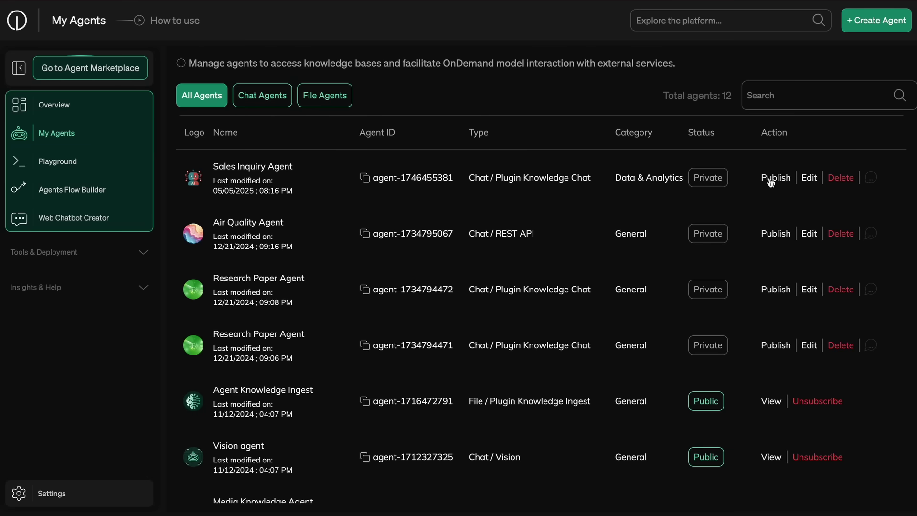
left_click(78, 164)
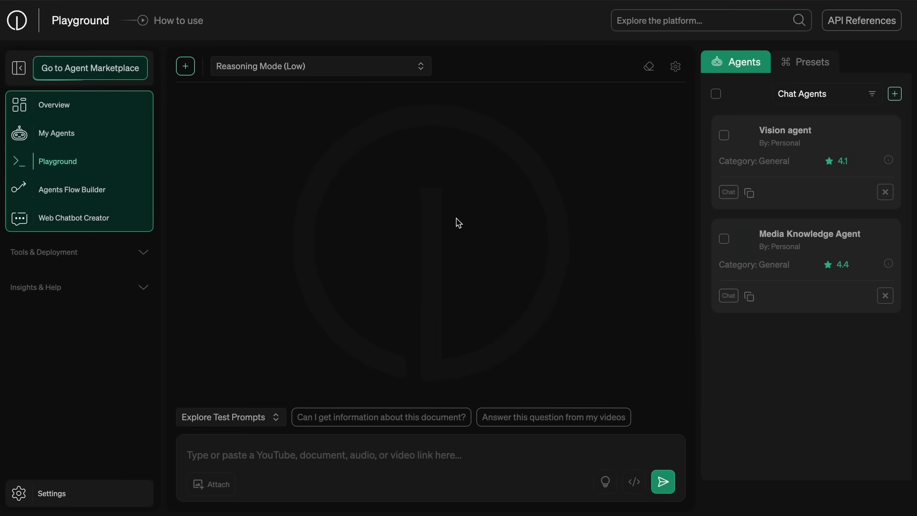
left_click(896, 95)
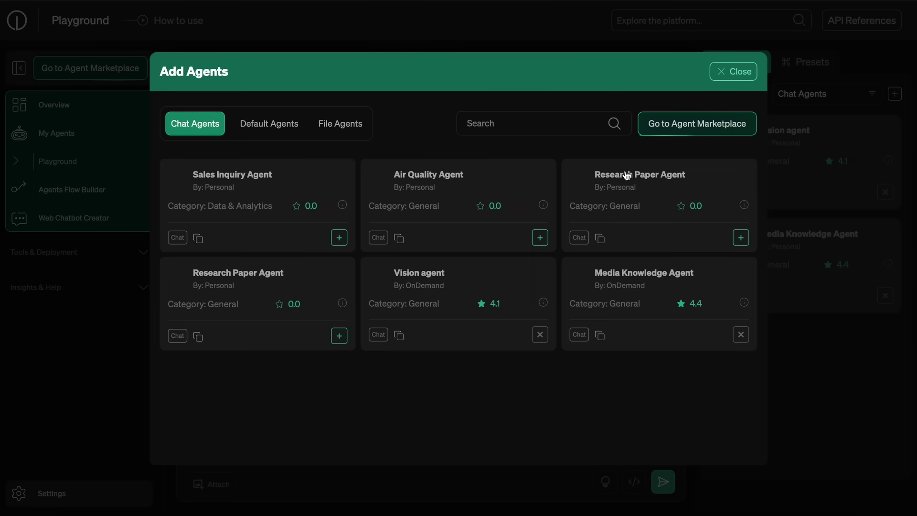
left_click(340, 237)
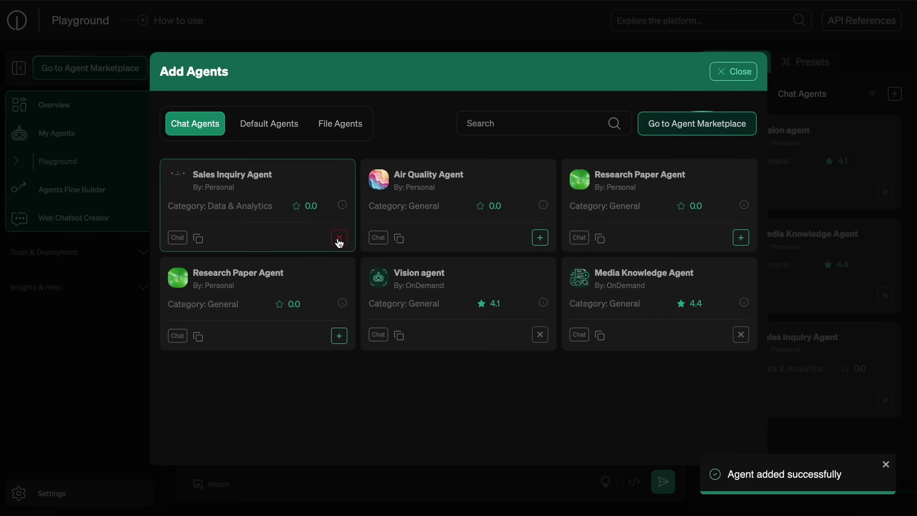
left_click(733, 77)
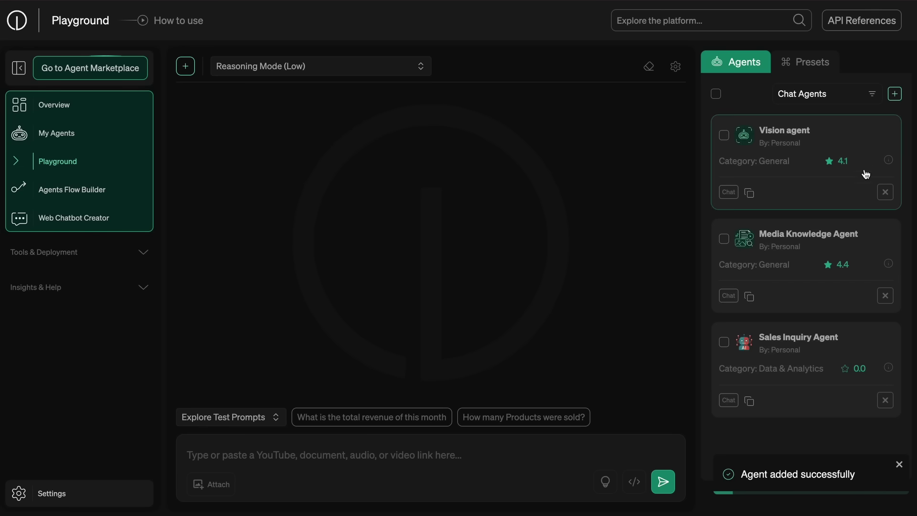
left_click(724, 342)
- Ask 'How many Products were sold?' and review the 2,691-products answer and execution log
left_click(524, 417)
left_click(668, 482)
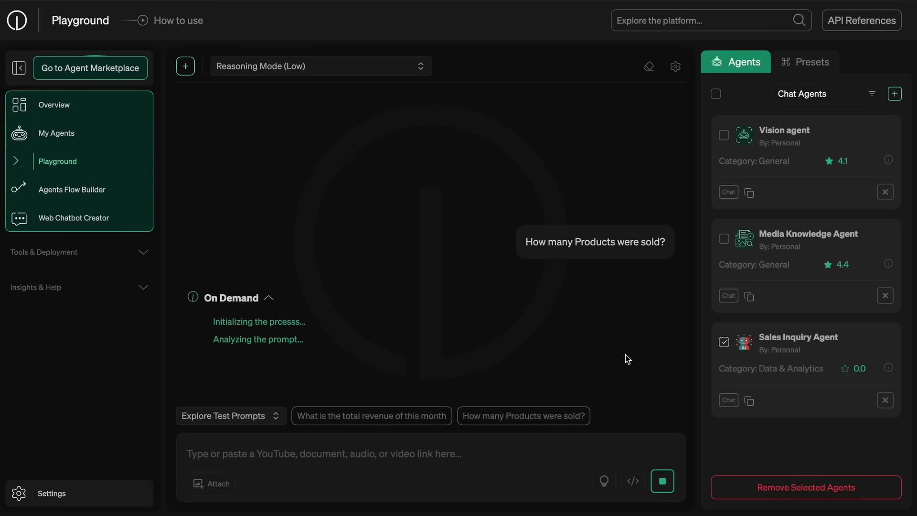
left_click_drag(387, 351, 196, 311)
left_click(314, 334)
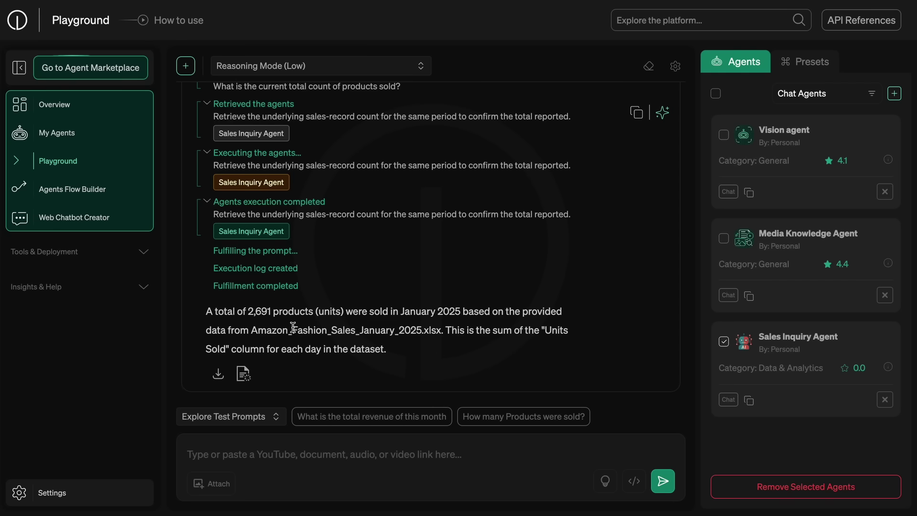
scroll(301, 306, "up", 6)
scroll(310, 288, "up", 1)
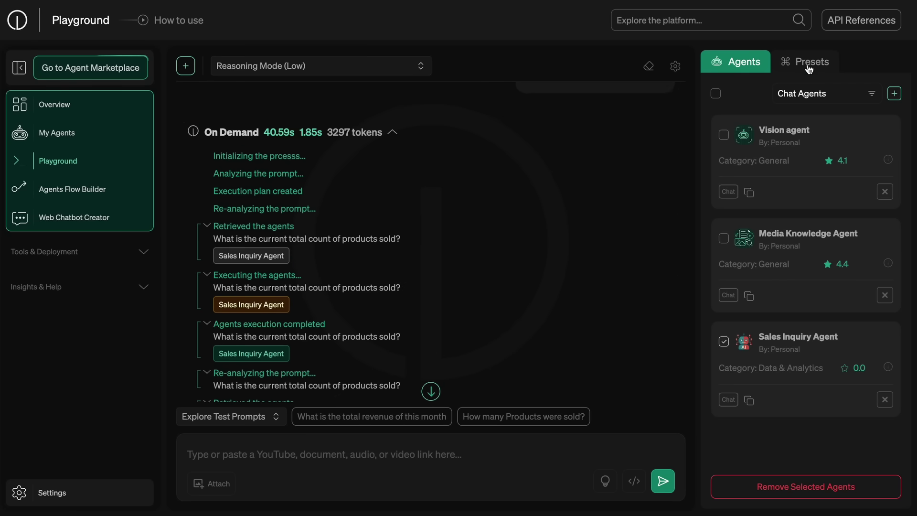
- In the Presets panel, choose Claude-3.7-Sonnet (200,000-token context) as the model endpoint
left_click(829, 65)
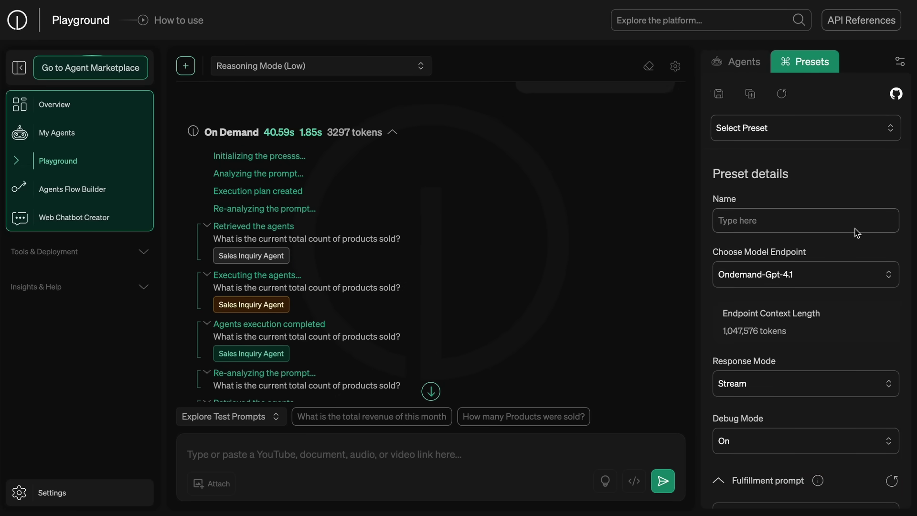
scroll(841, 239, "down", 1)
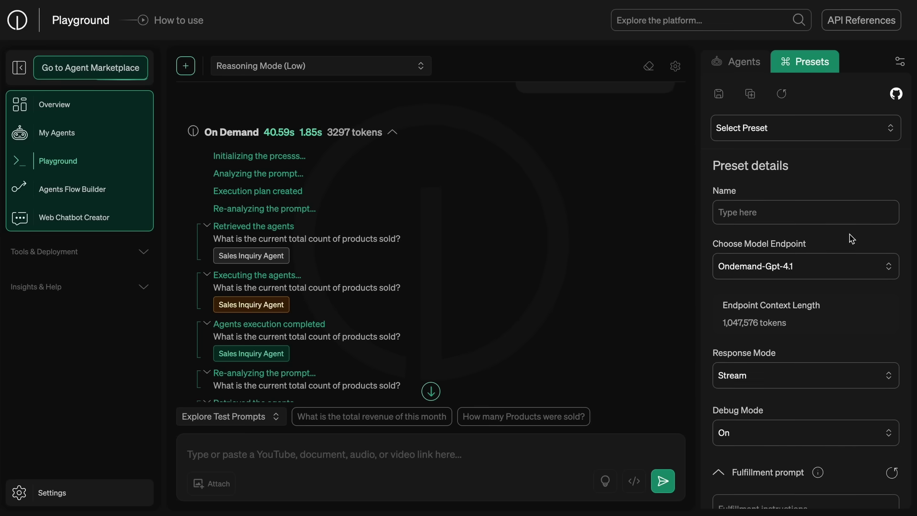
left_click(811, 272)
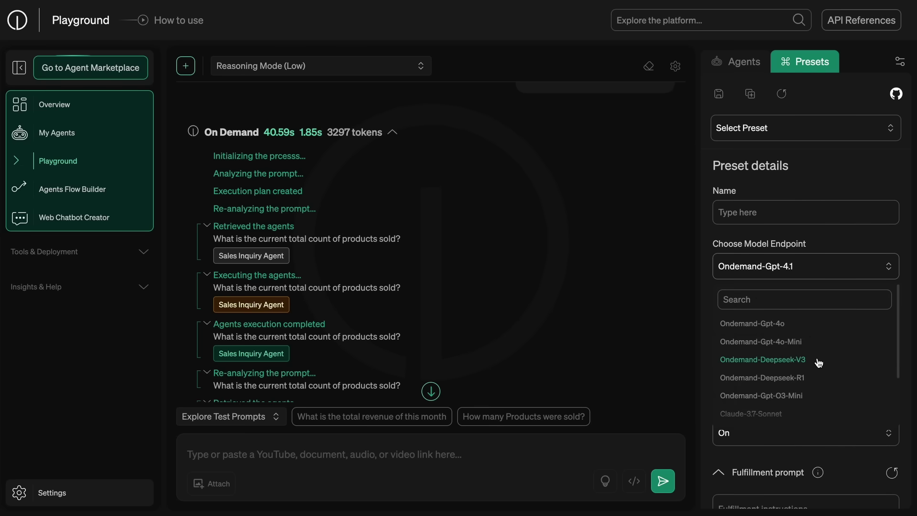
scroll(818, 363, "down", 2)
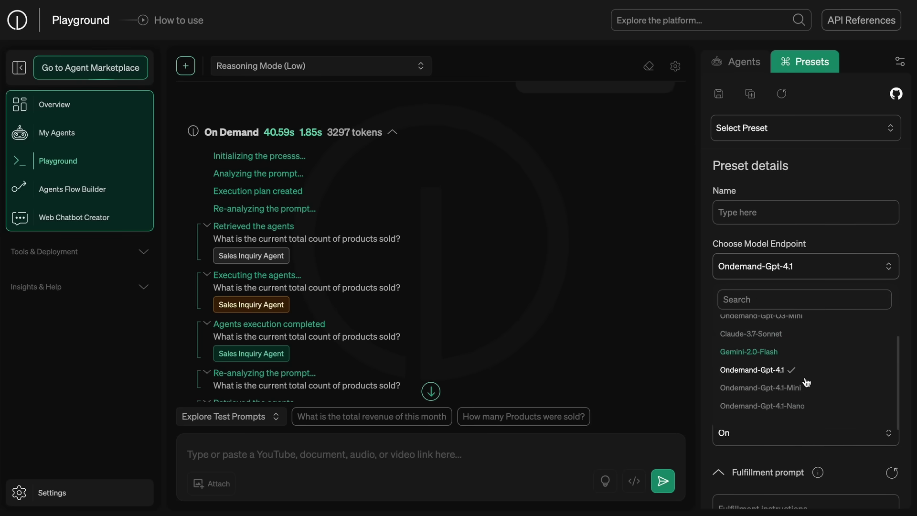
scroll(807, 382, "up", 3)
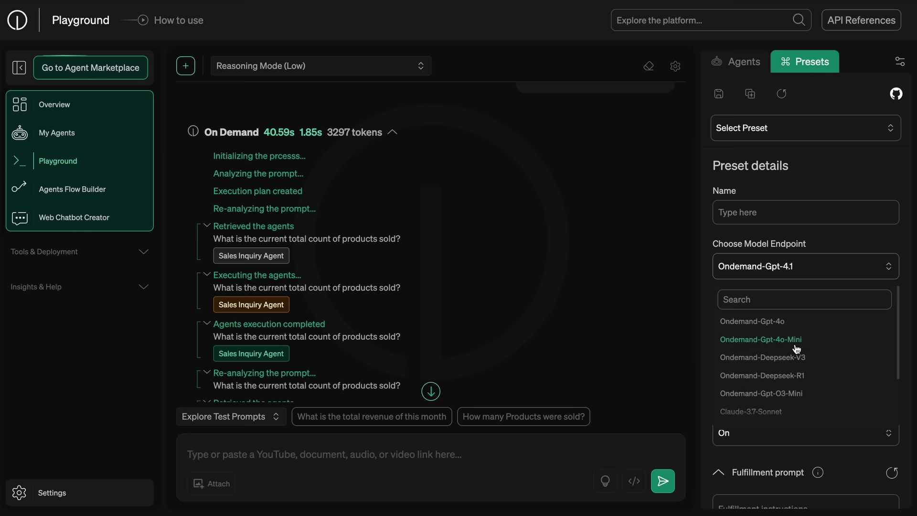
scroll(807, 391, "down", 3)
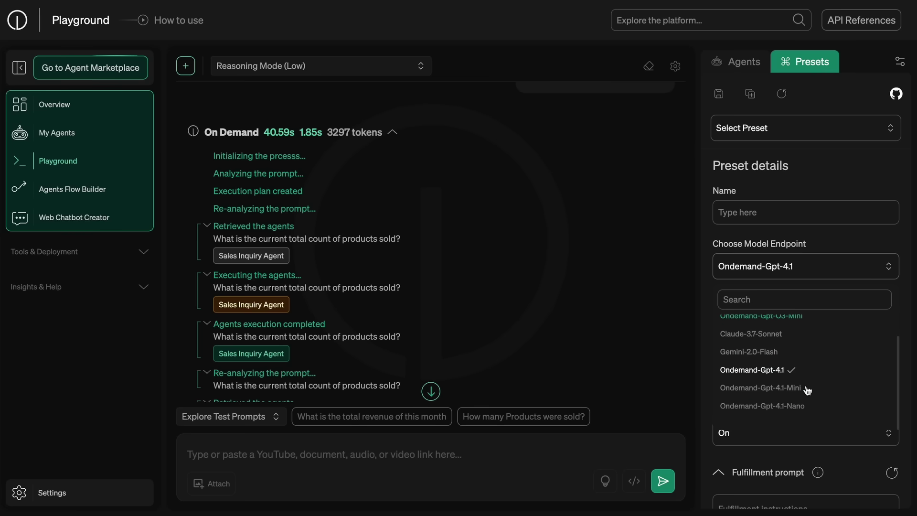
scroll(811, 345, "up", 3)
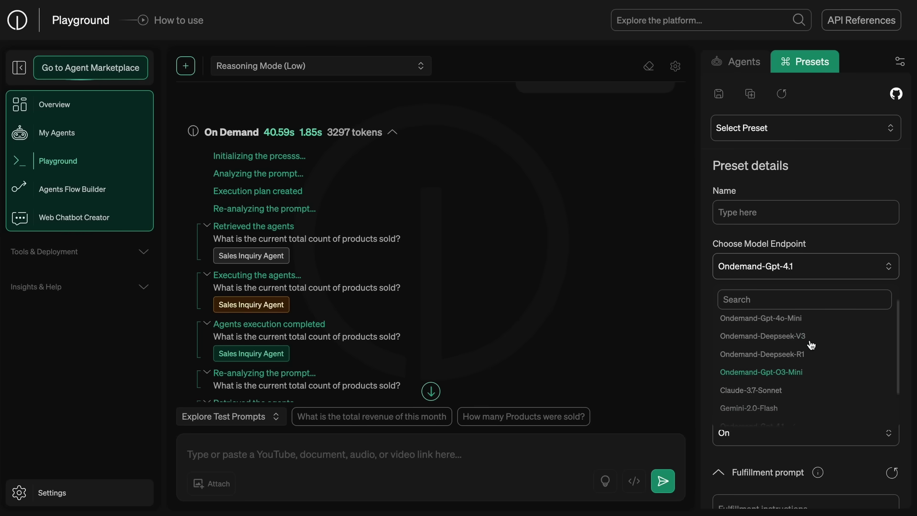
scroll(836, 363, "down", 4)
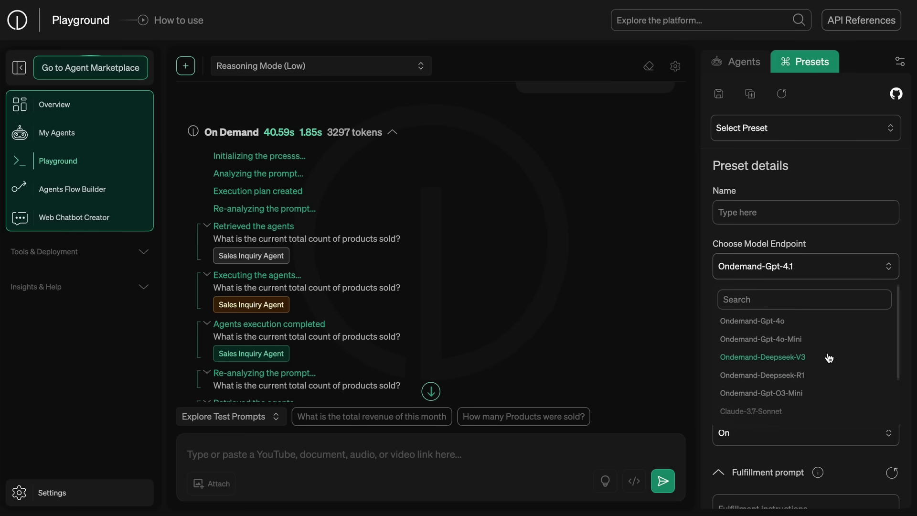
scroll(835, 353, "up", 1)
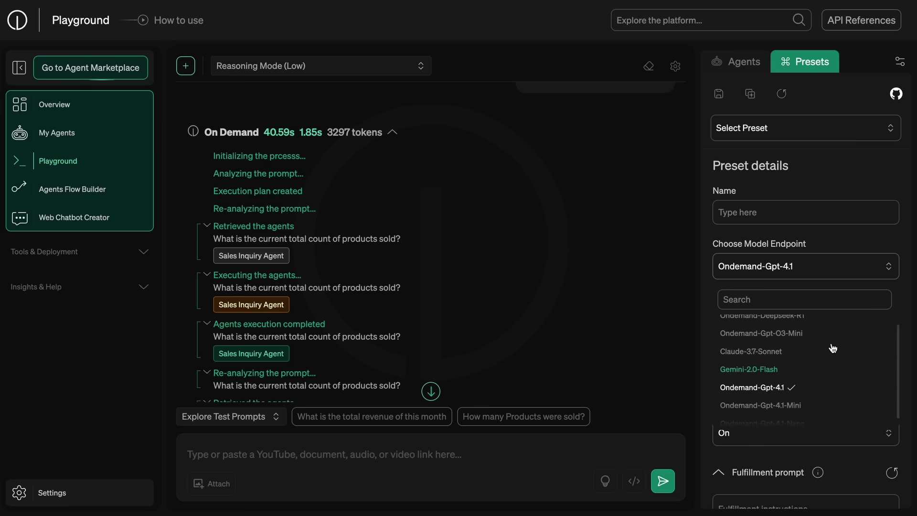
left_click(828, 352)
scroll(829, 335, "down", 6)
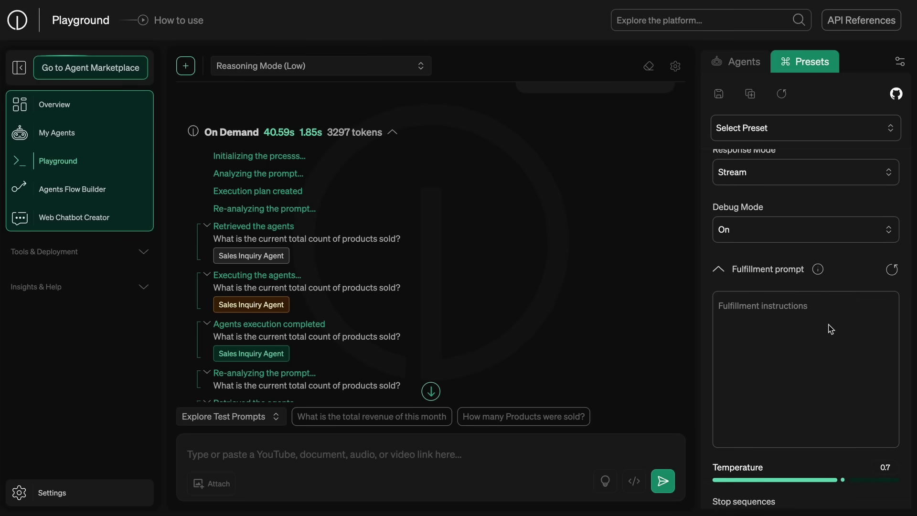
scroll(829, 324, "down", 3)
scroll(829, 325, "up", 9)
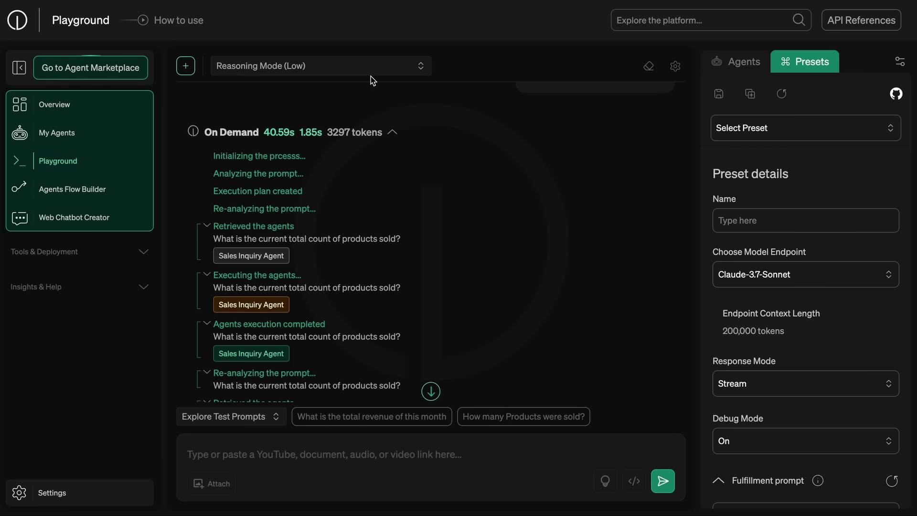
- Set the reasoning mode to Sota and save a new preset named 'Preset'
left_click(350, 66)
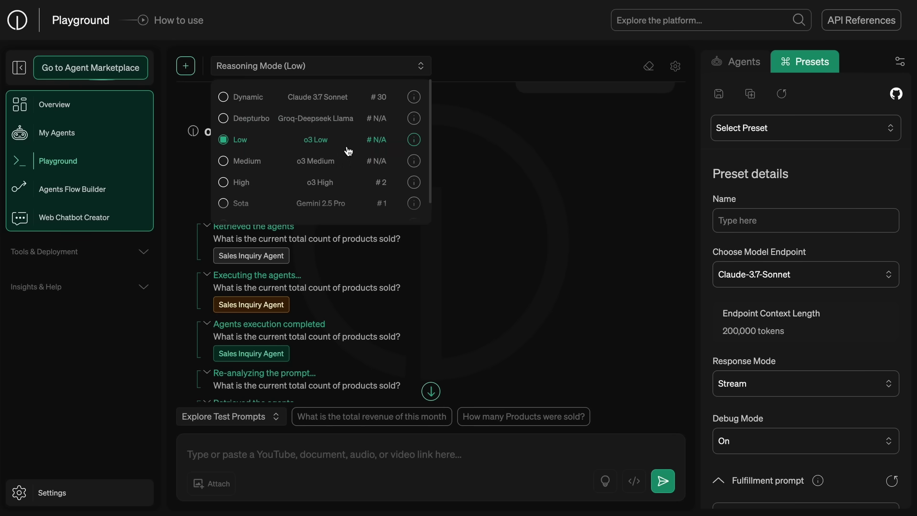
scroll(345, 212, "down", 1)
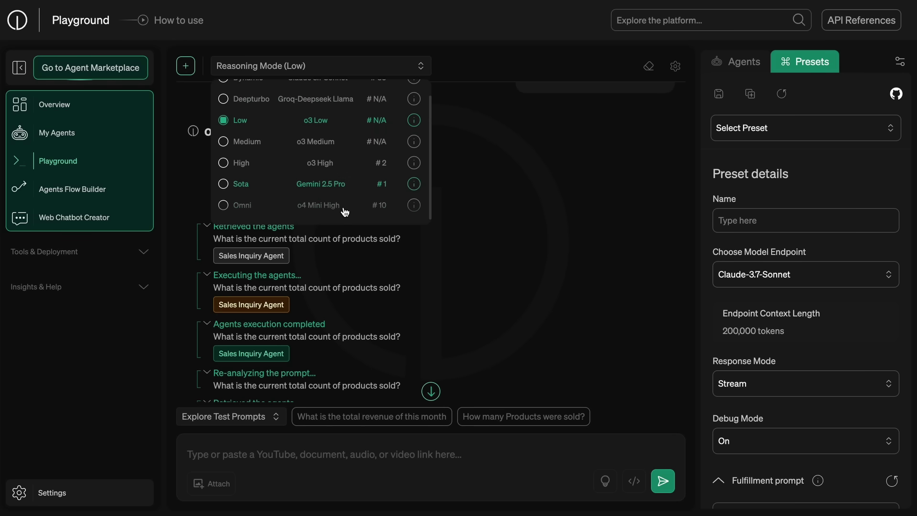
left_click(333, 188)
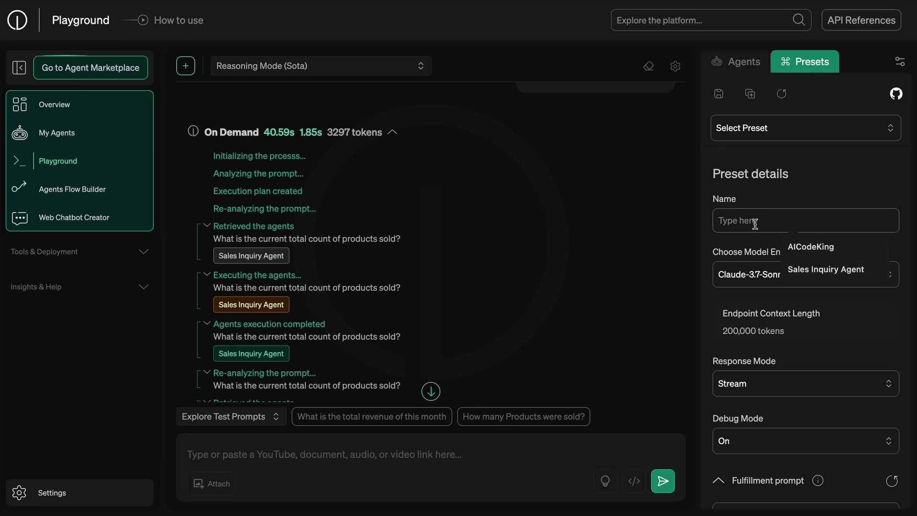
type("Preset")
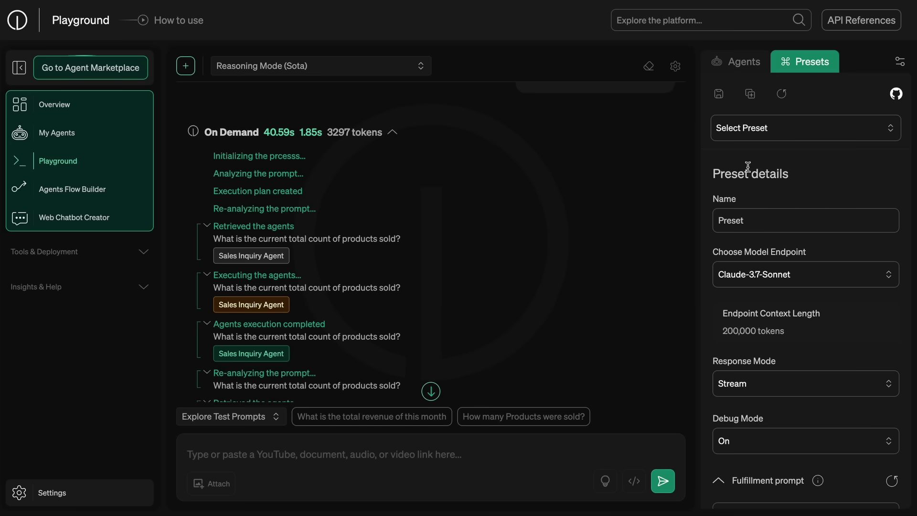
left_click(720, 93)
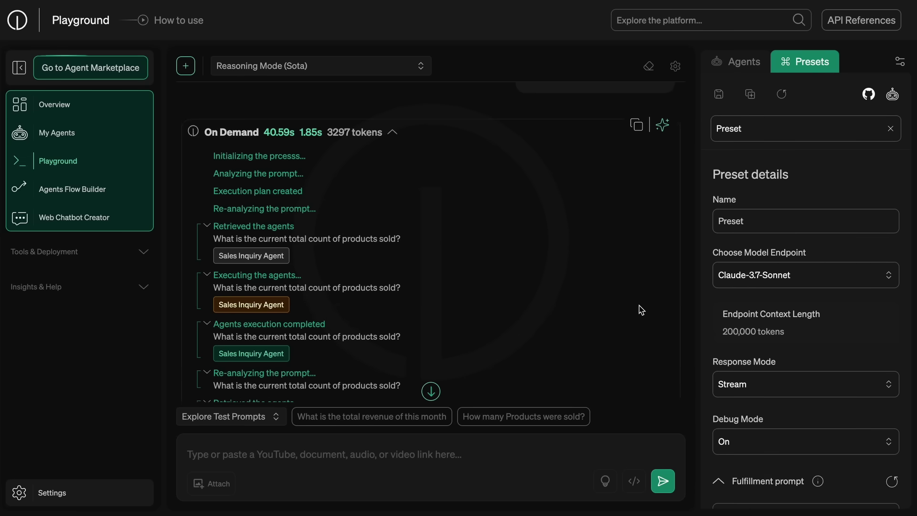
scroll(640, 310, "down", 6)
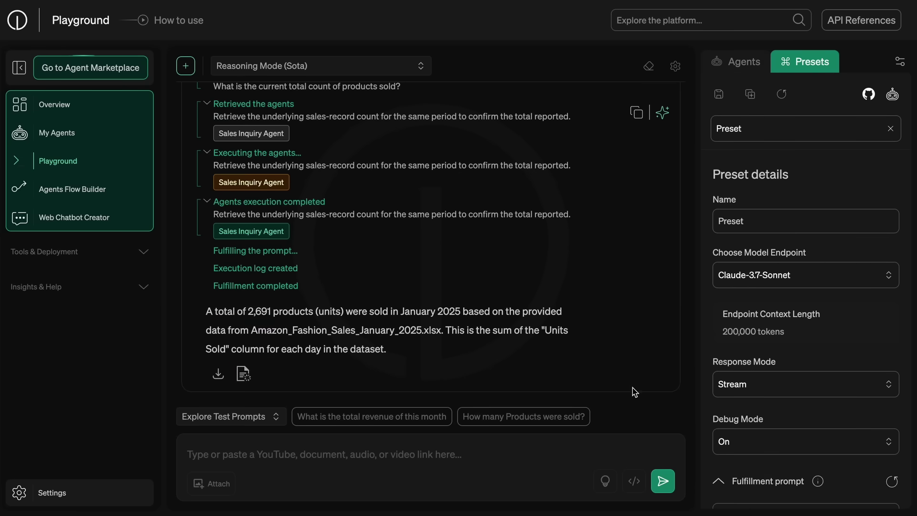
left_click(635, 482)
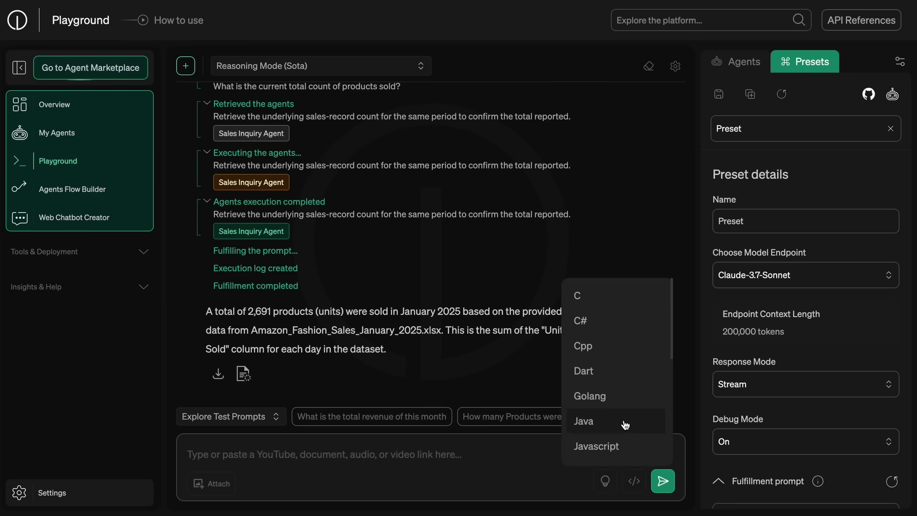
scroll(625, 425, "down", 5)
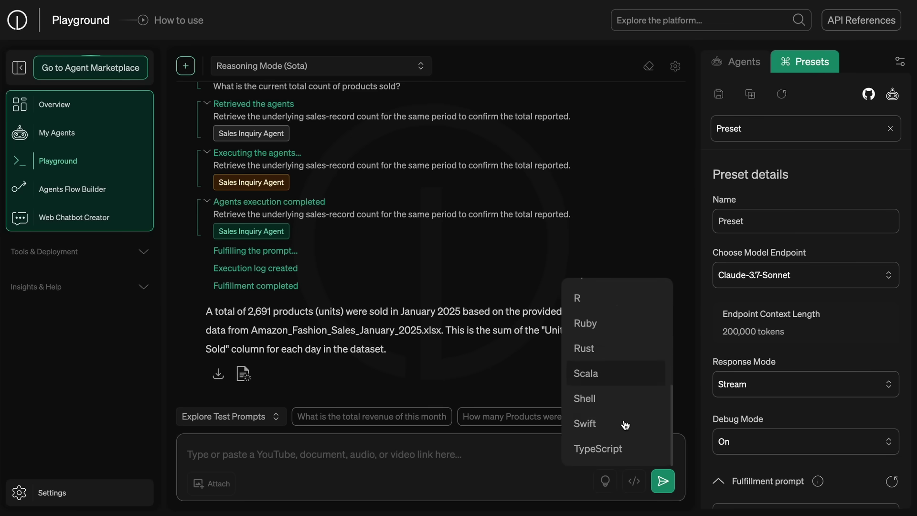
scroll(625, 377, "up", 5)
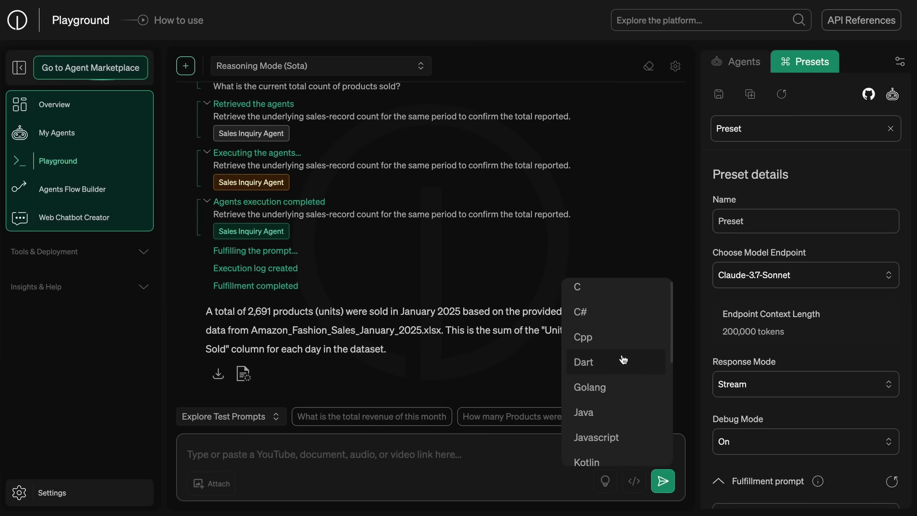
scroll(625, 363, "down", 5)
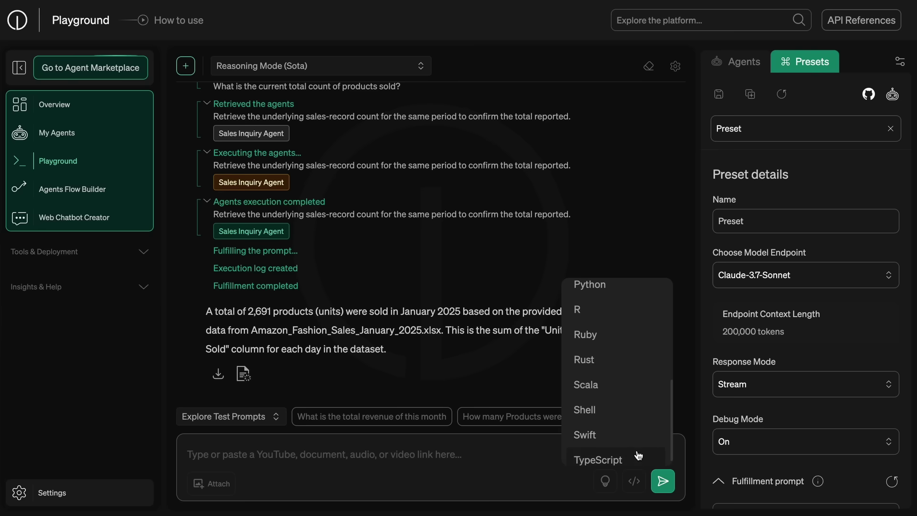
scroll(635, 382, "up", 3)
scroll(626, 332, "up", 3)
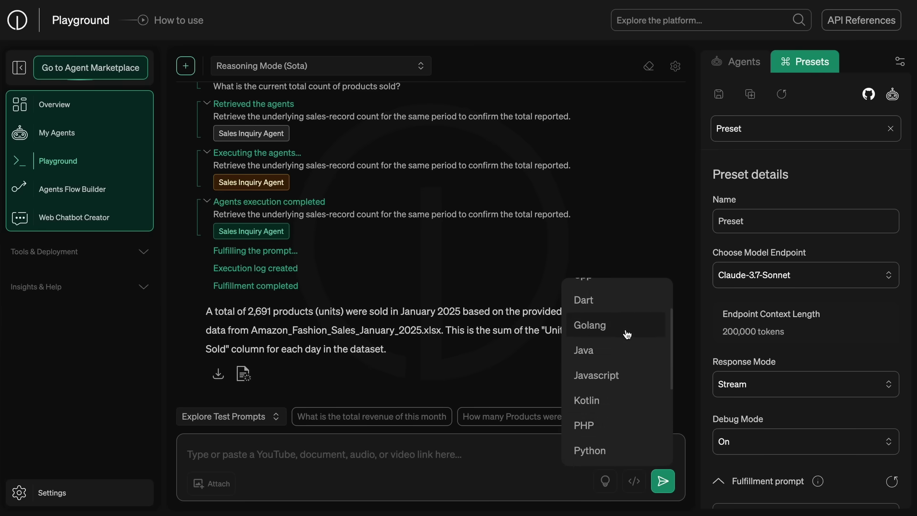
scroll(624, 301, "down", 1)
scroll(622, 309, "down", 2)
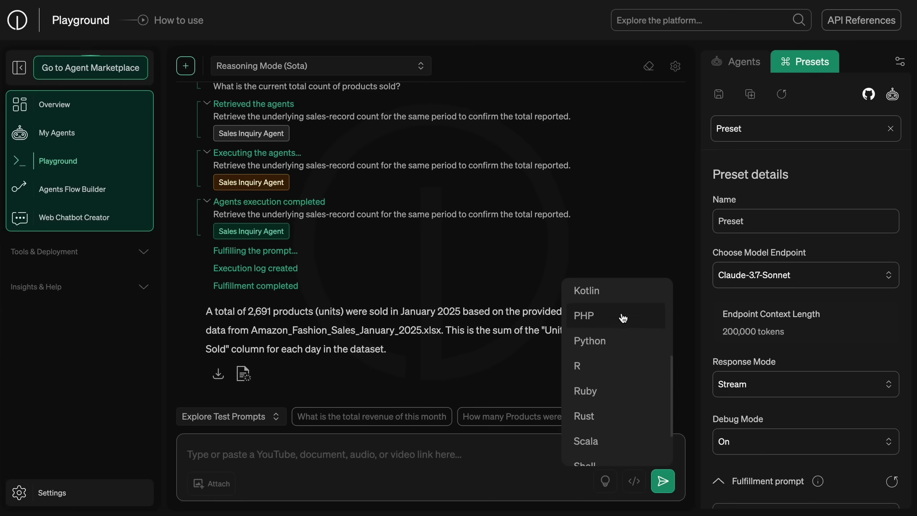
scroll(621, 320, "up", 4)
scroll(623, 334, "down", 1)
scroll(626, 350, "down", 1)
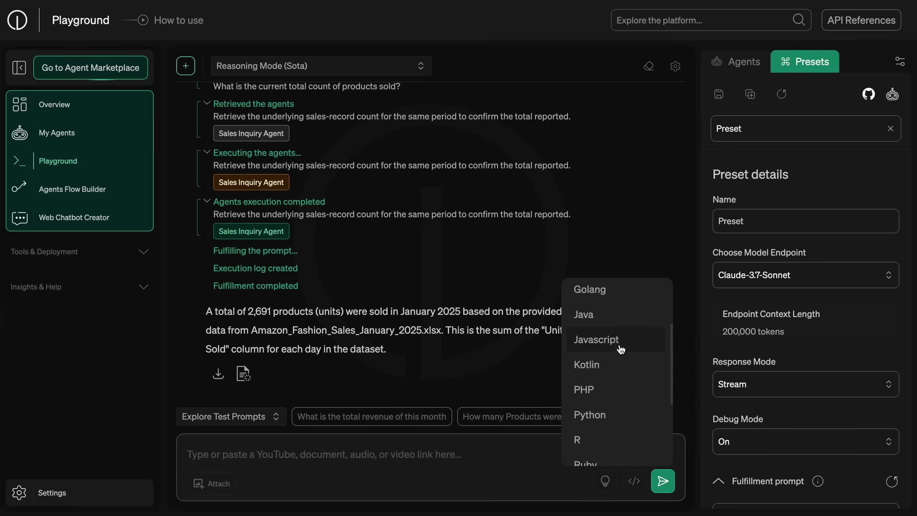
left_click(618, 343)
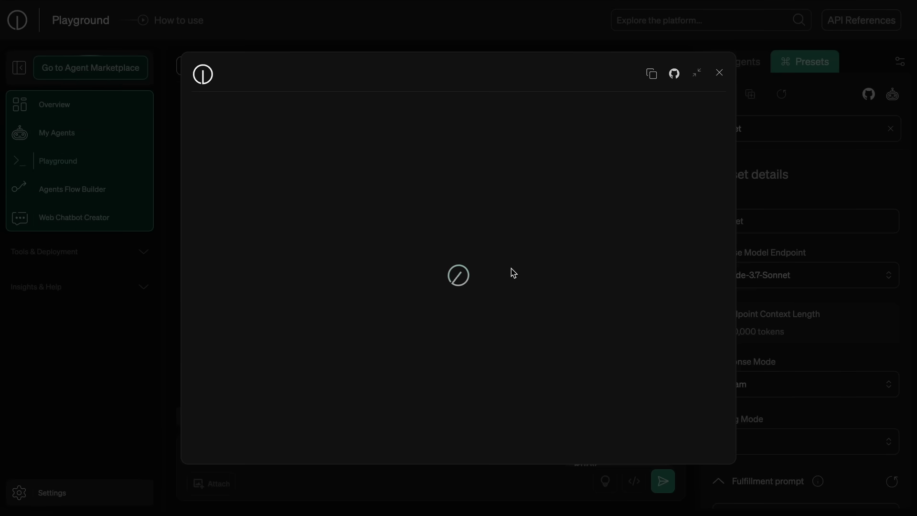
scroll(504, 271, "down", 15)
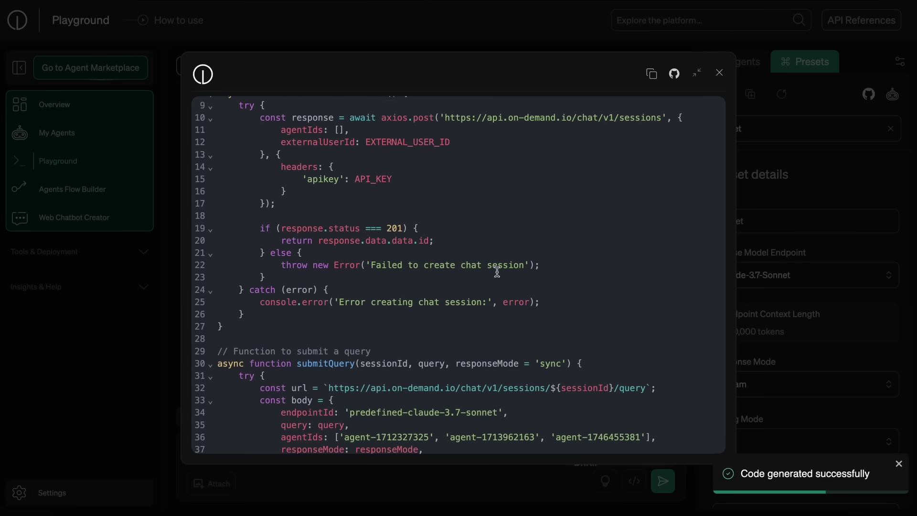
scroll(499, 276, "up", 15)
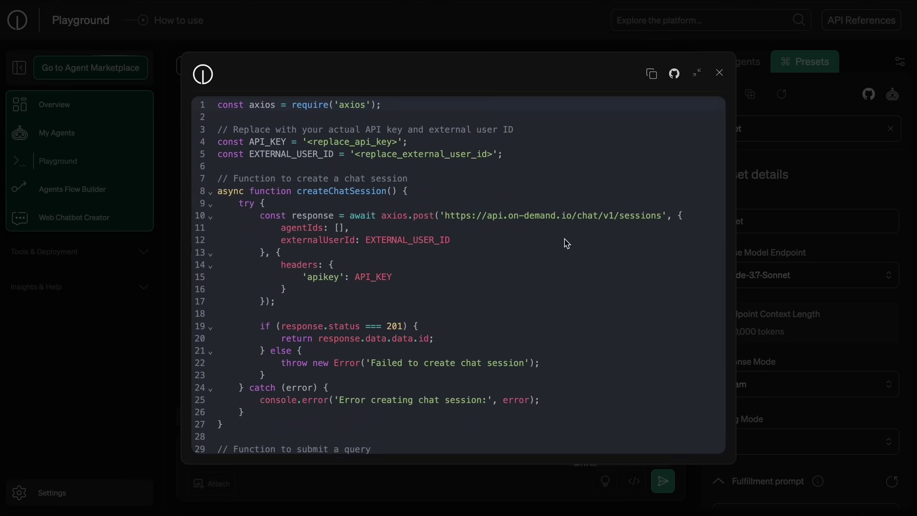
left_click(721, 73)
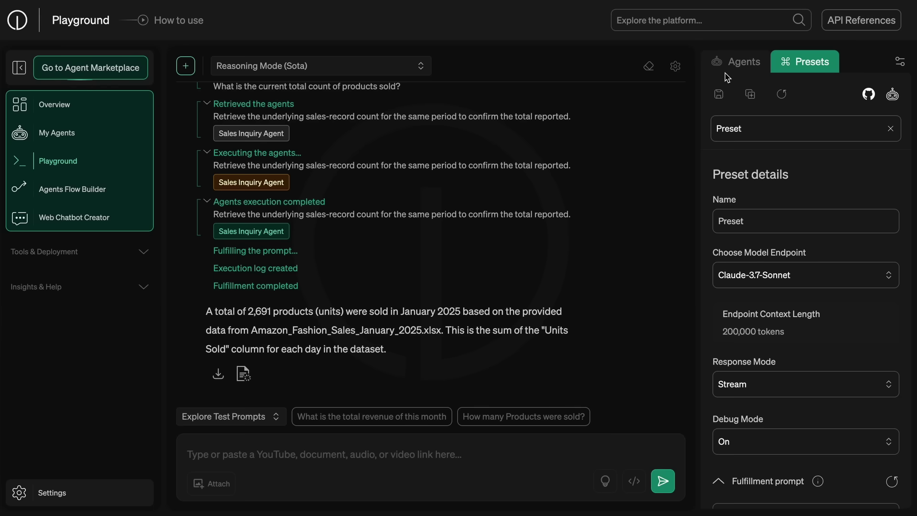
- From My Agents and the Agent Marketplace, start a new Rest API Agent and continue to its form
left_click(85, 130)
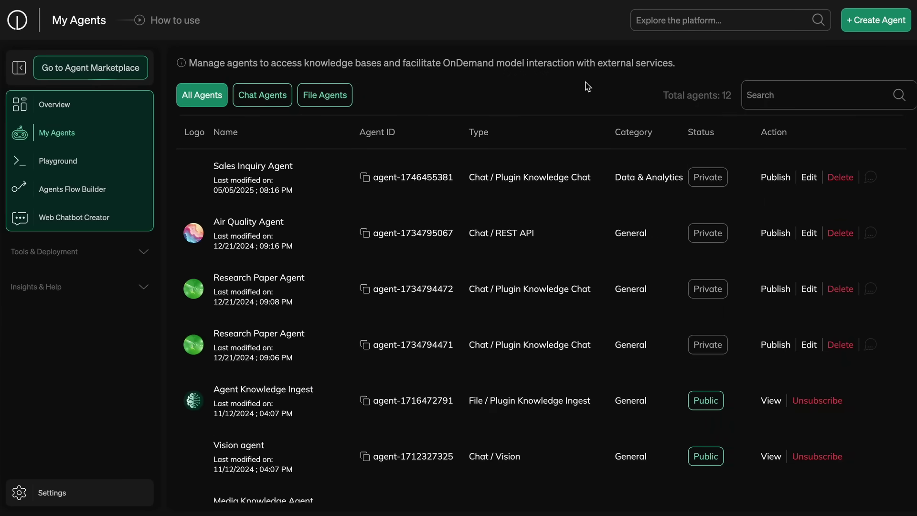
left_click(137, 69)
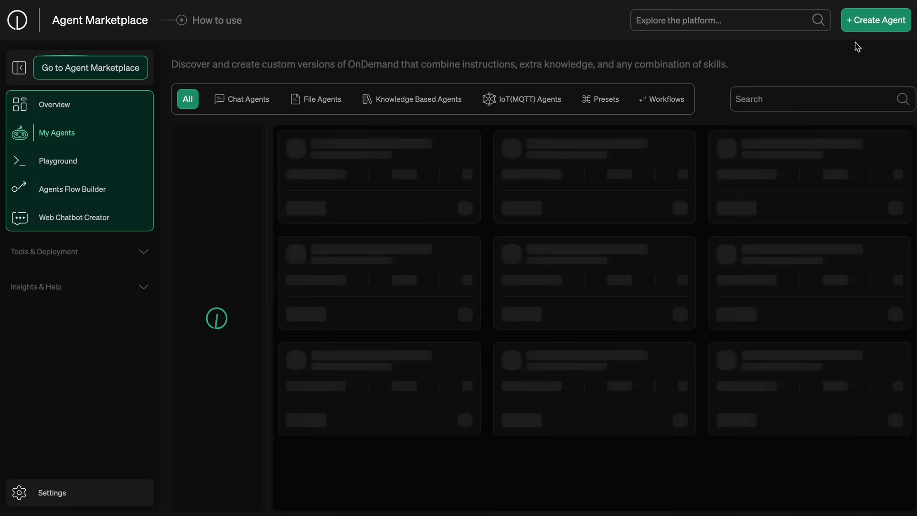
left_click(874, 27)
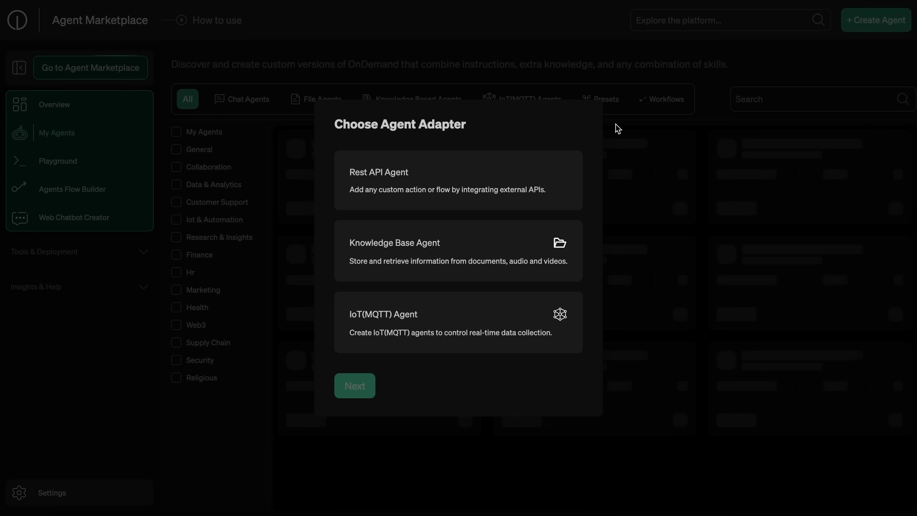
left_click(469, 177)
left_click(360, 393)
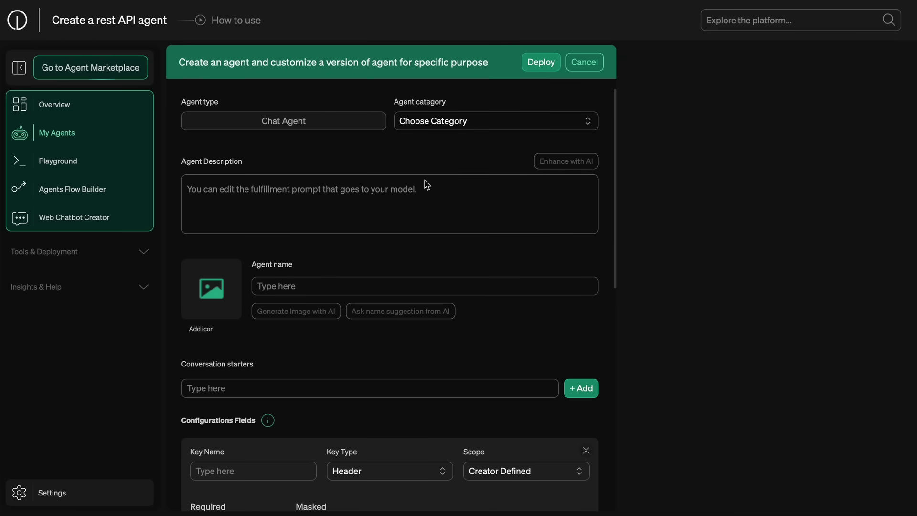
- Check the key type options and keep the key scope as Creator Defined
scroll(424, 187, "down", 6)
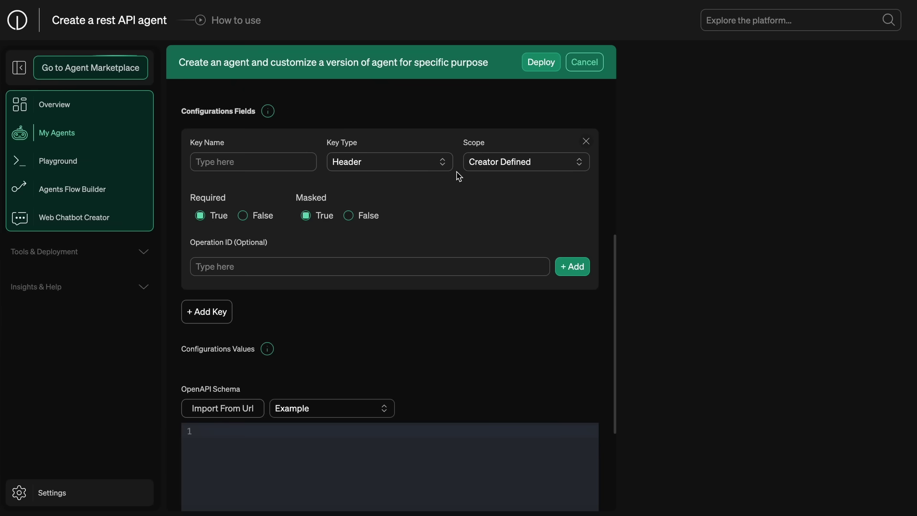
left_click(428, 165)
scroll(421, 231, "down", 1)
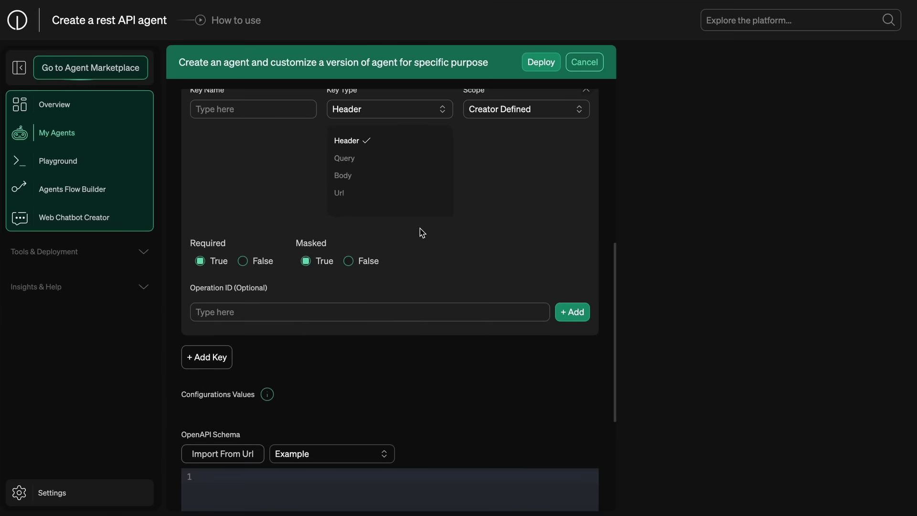
left_click(409, 113)
left_click(502, 109)
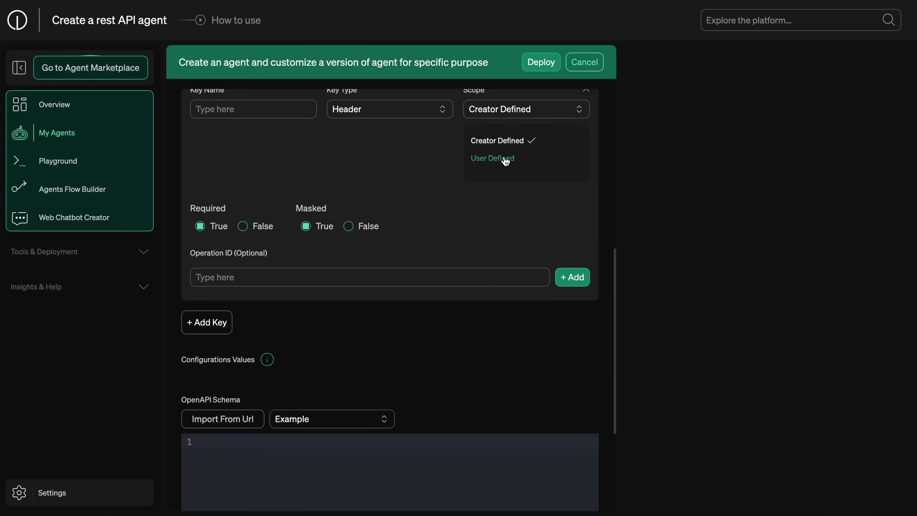
left_click(501, 224)
scroll(497, 223, "down", 1)
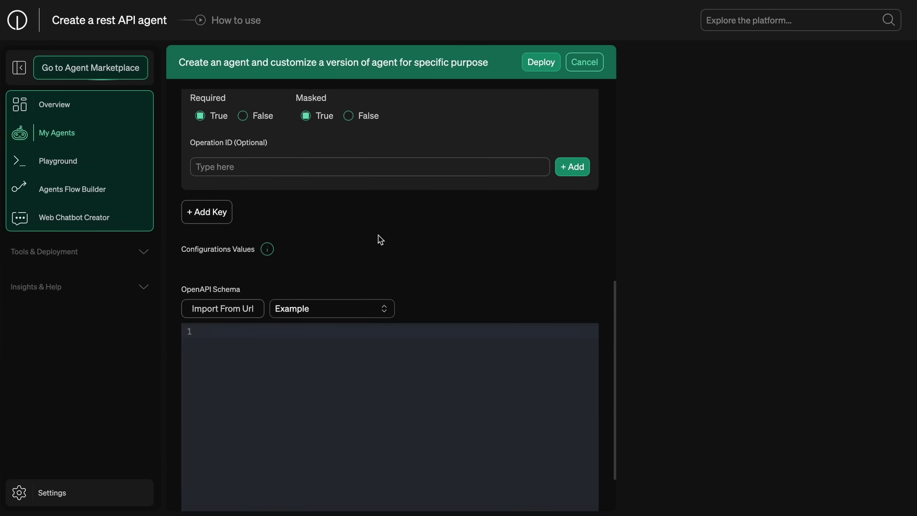
scroll(379, 240, "down", 1)
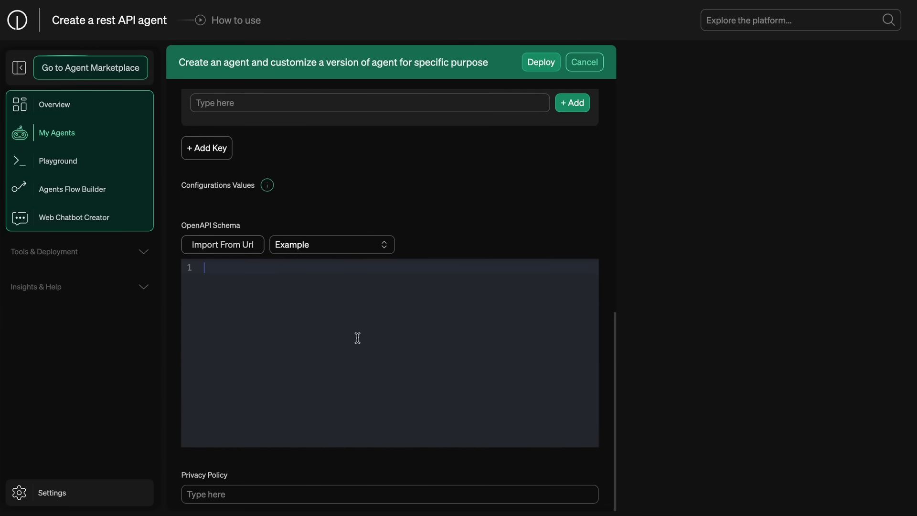
- Load the Air Quality API example schema and remove the empty configuration key entry
left_click(301, 249)
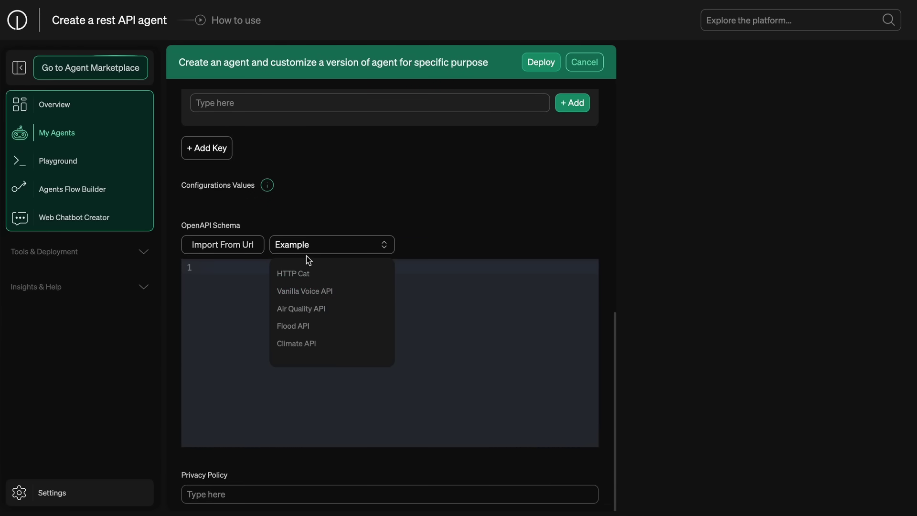
left_click(329, 310)
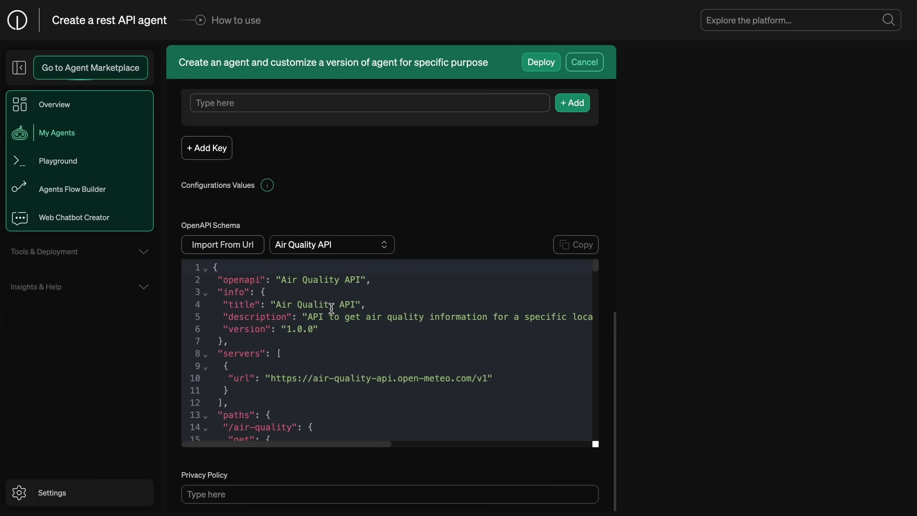
scroll(289, 224, "up", 1)
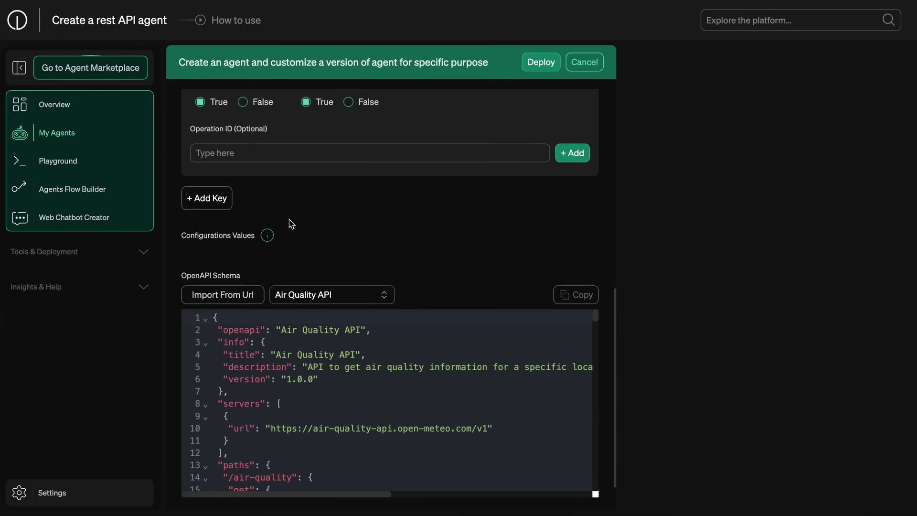
scroll(289, 224, "down", 1)
scroll(316, 414, "down", 5)
scroll(299, 164, "up", 4)
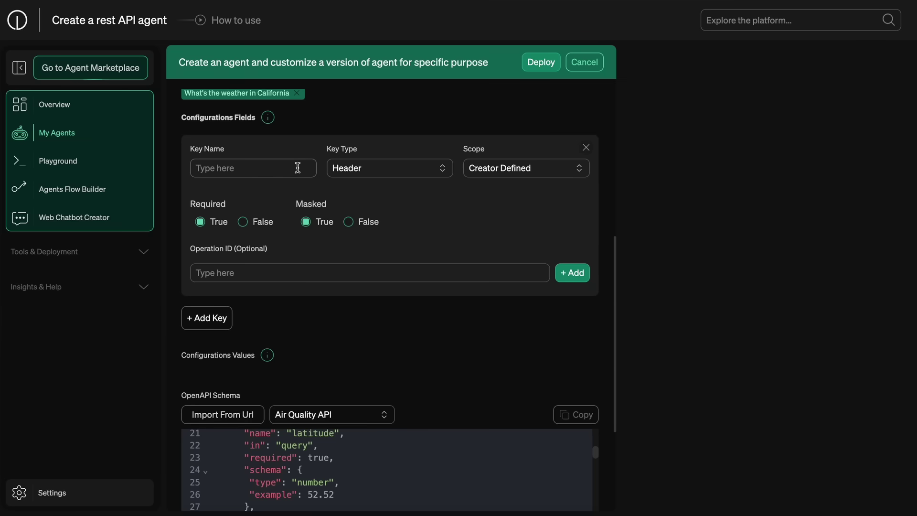
left_click(587, 148)
scroll(557, 157, "up", 4)
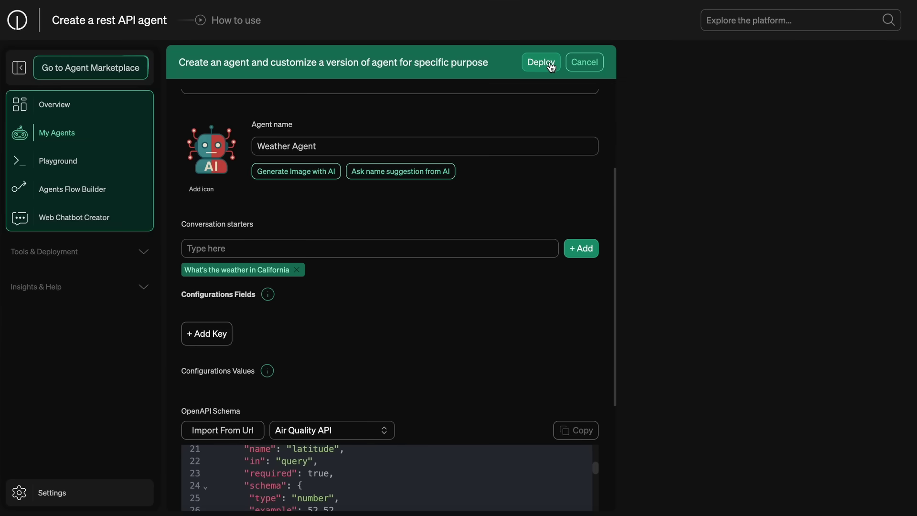
- After the California air quality test, go to the Agents Flow Builder listing three Untitled Flow workflows
scroll(516, 207, "up", 3)
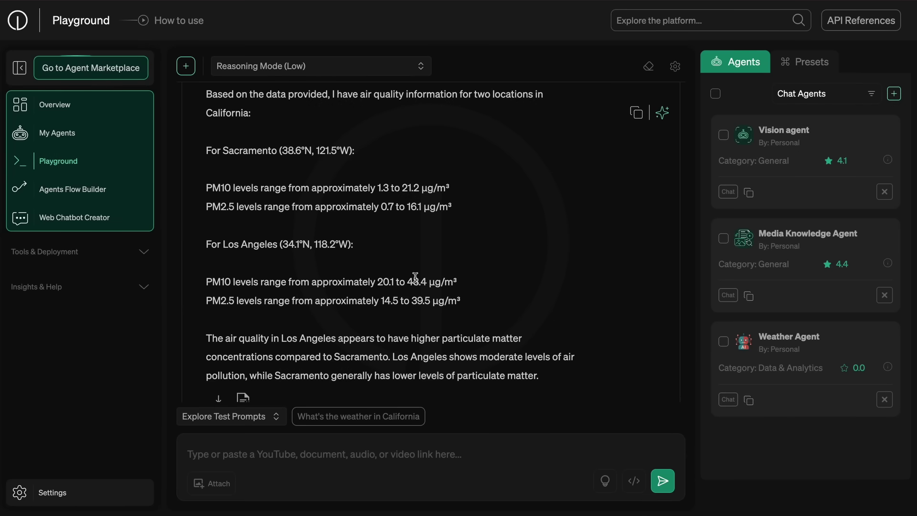
left_click(90, 193)
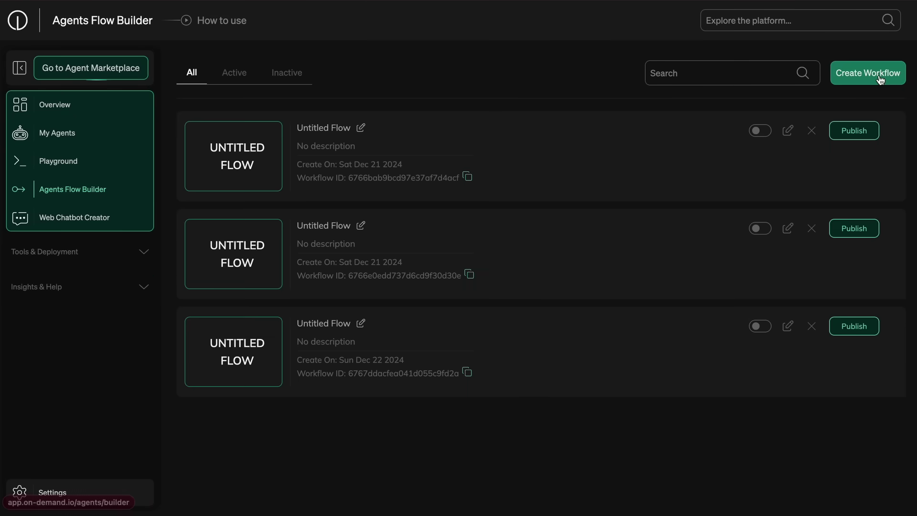
- Start a new workflow, make its Trigger a basic Cron every 5 Minute, and wire it into llm-1
left_click(880, 80)
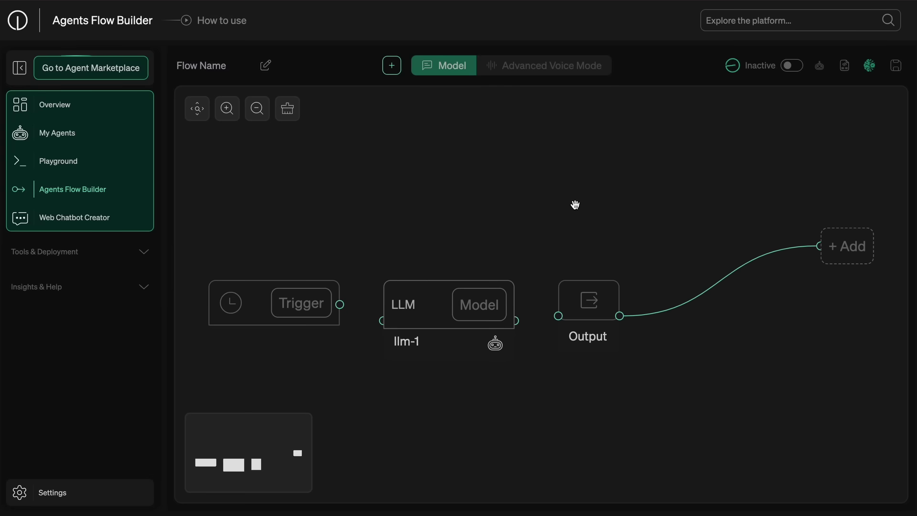
left_click_drag(575, 204, 545, 186)
left_click_drag(471, 193, 581, 180)
left_click(373, 271)
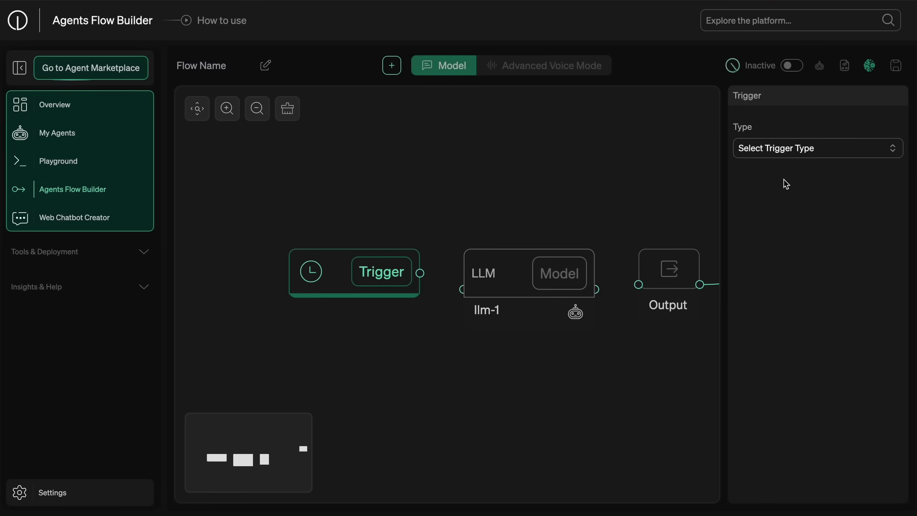
left_click(804, 151)
left_click(782, 201)
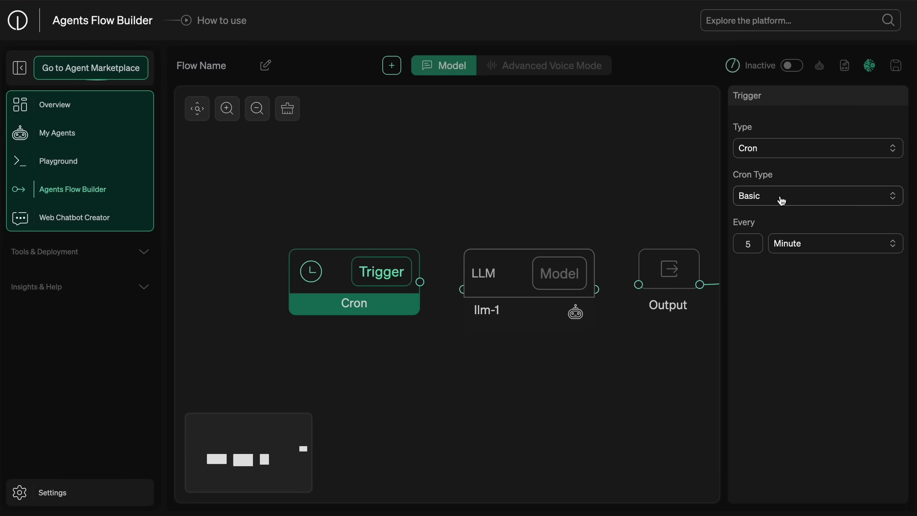
left_click(798, 248)
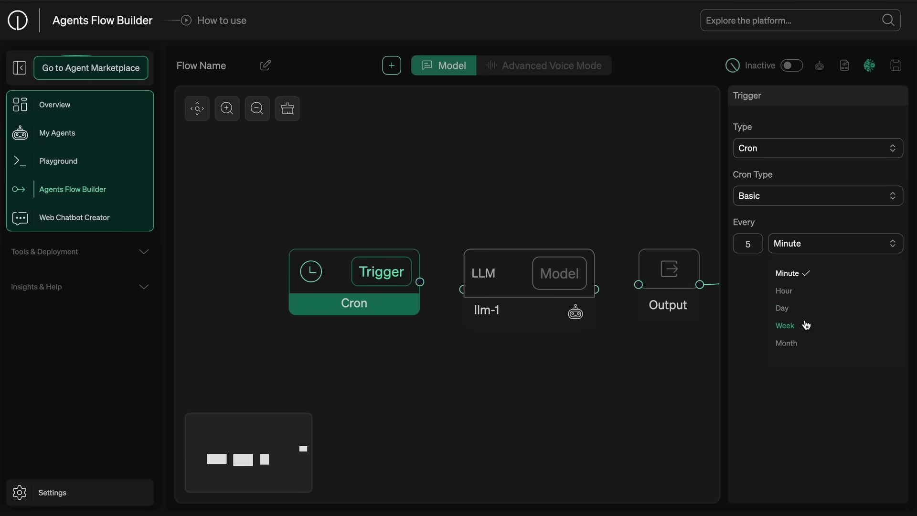
left_click(800, 207)
left_click(808, 312)
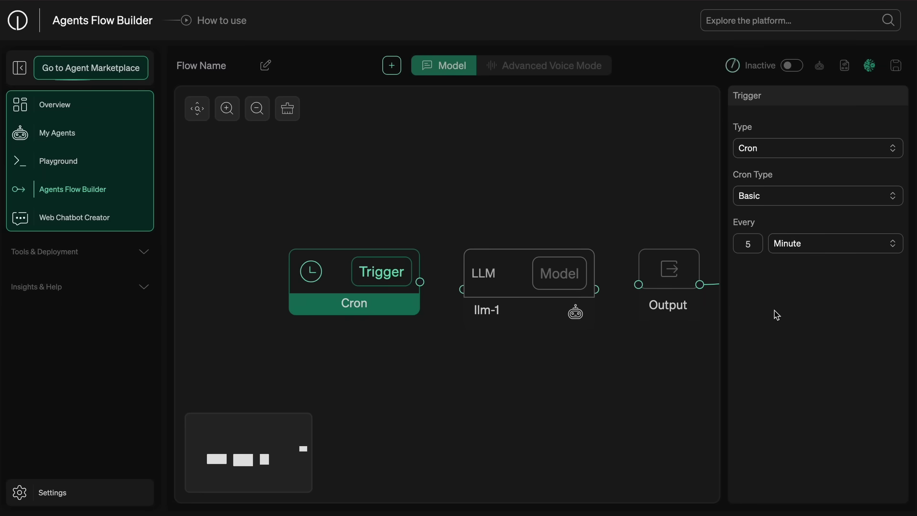
left_click_drag(660, 397, 518, 370)
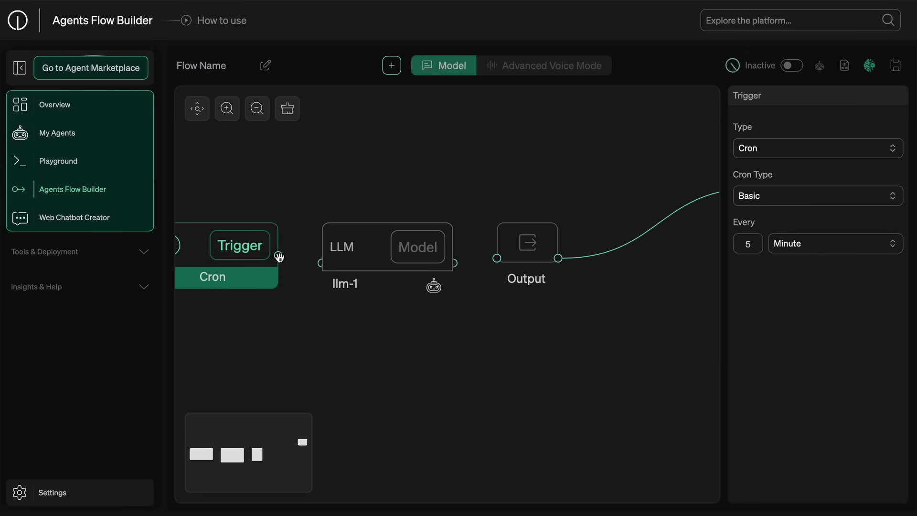
left_click_drag(280, 257, 371, 189)
- Choose Ondemand-Gpt-O3-Mini as the model for the llm-1 node
left_click(366, 262)
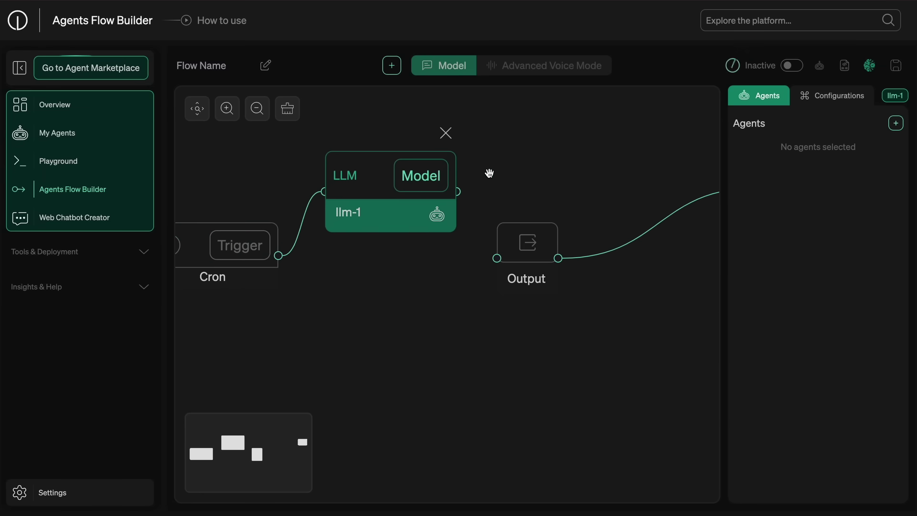
left_click(435, 176)
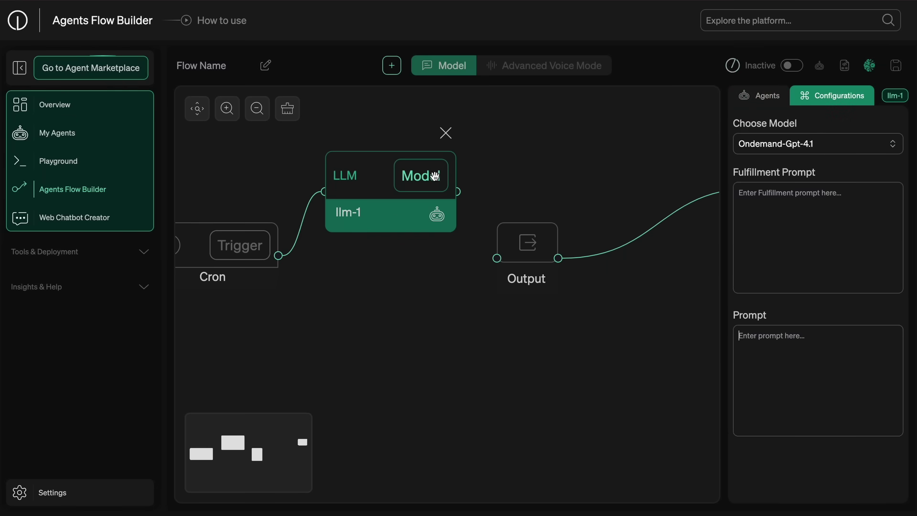
left_click(802, 146)
scroll(820, 238, "down", 3)
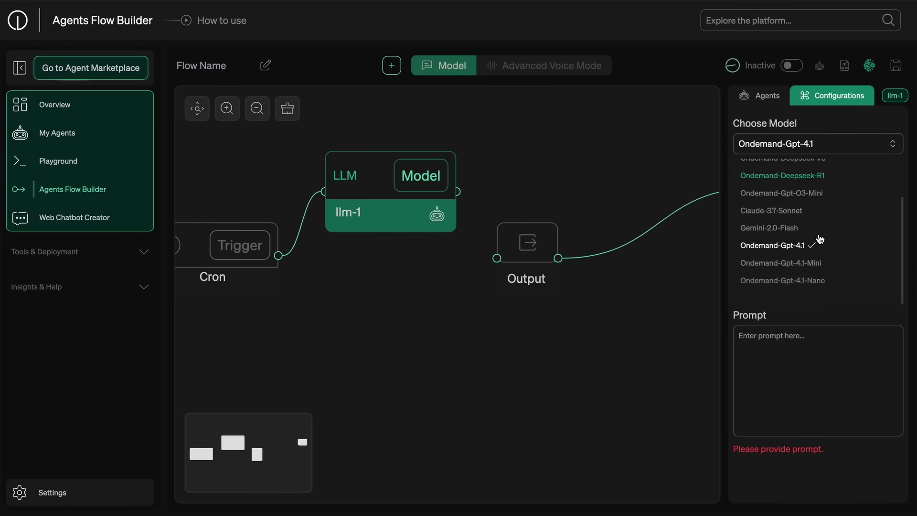
scroll(830, 221, "up", 3)
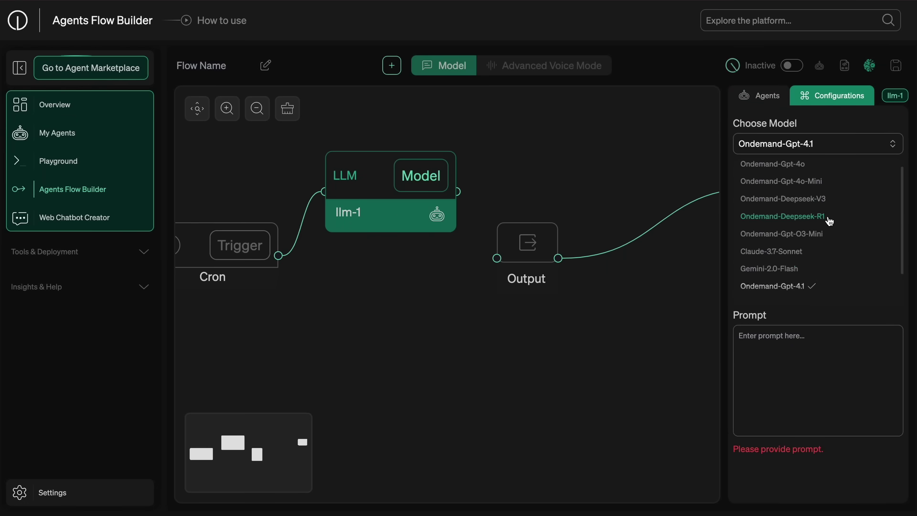
left_click(834, 243)
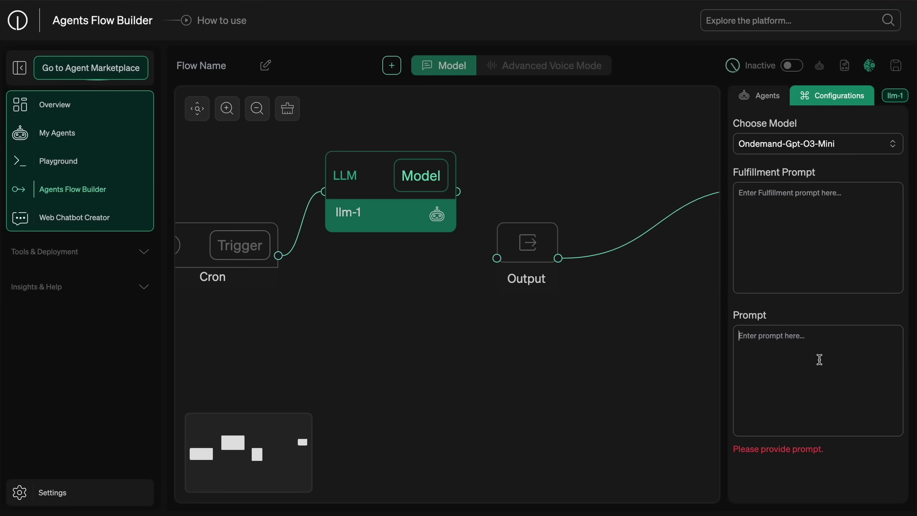
- Wire llm-1 into Output and add a Slack, Email, Phone and Webhook delivery group after it
left_click_drag(459, 193, 496, 259)
left_click(801, 204)
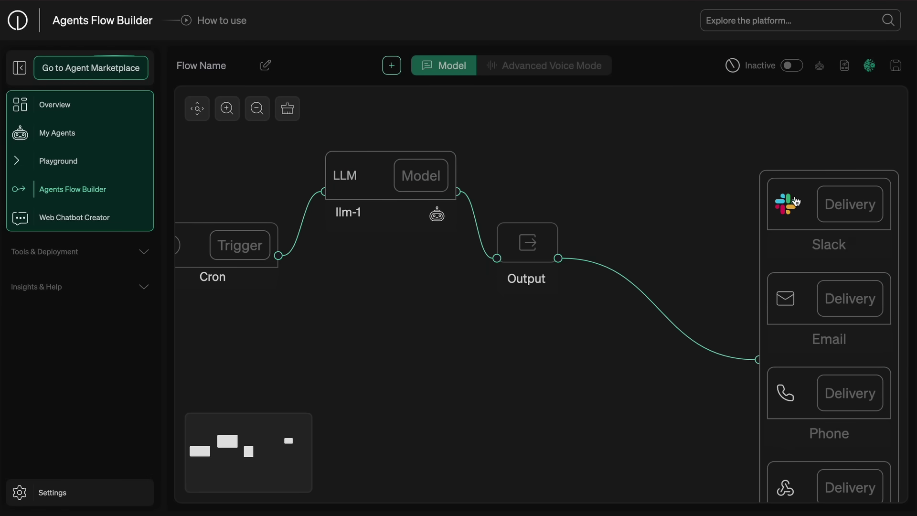
scroll(827, 390, "down", 2)
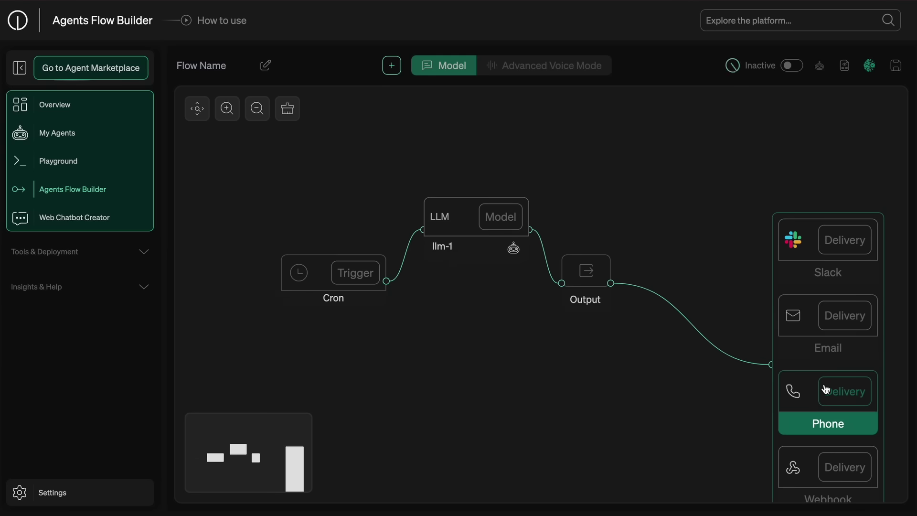
left_click_drag(758, 465, 721, 389)
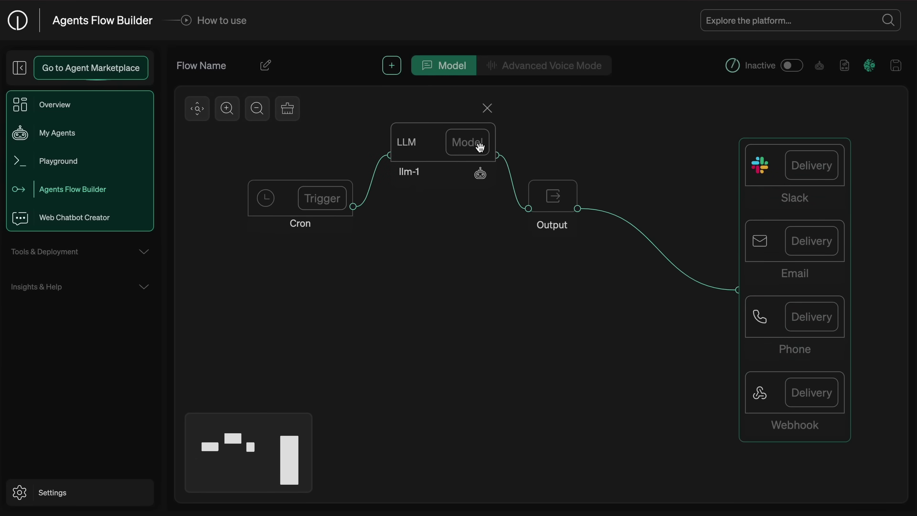
left_click(454, 148)
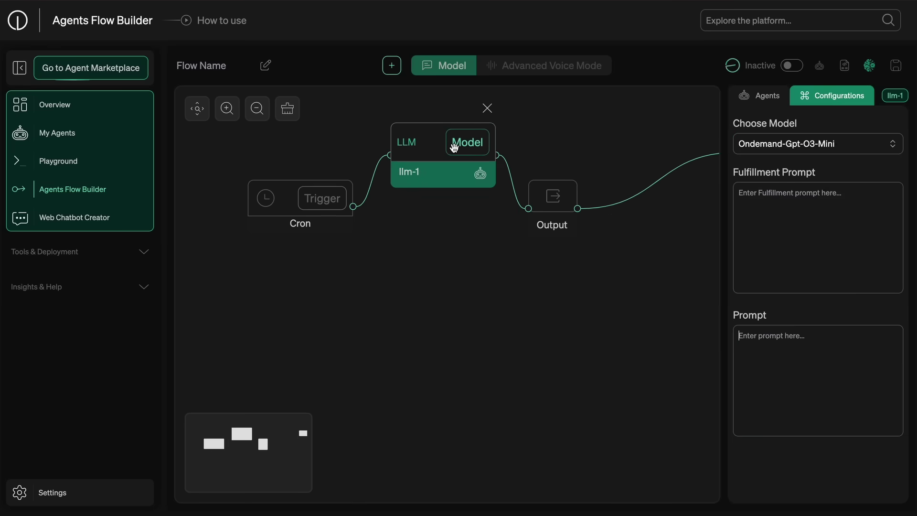
- Add Weather Agent to llm-1's agents, then go to the Bring Your Own models page
left_click(480, 174)
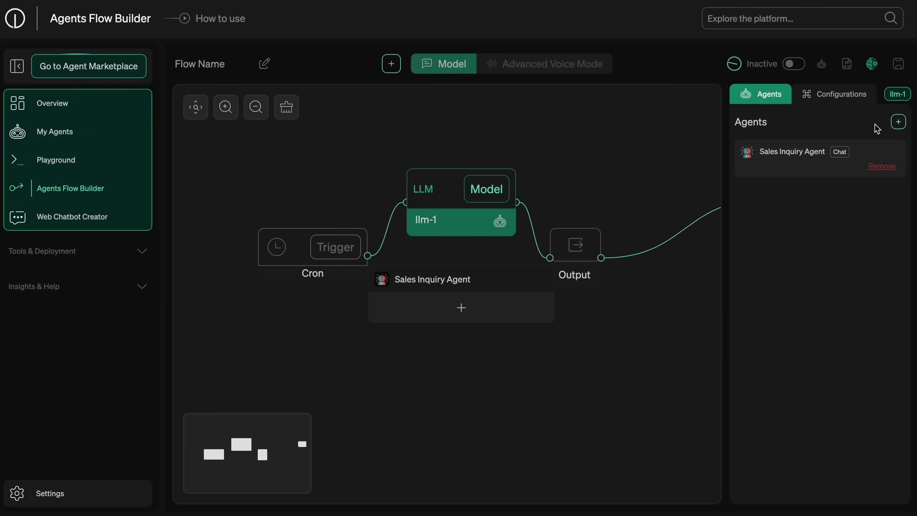
left_click(898, 121)
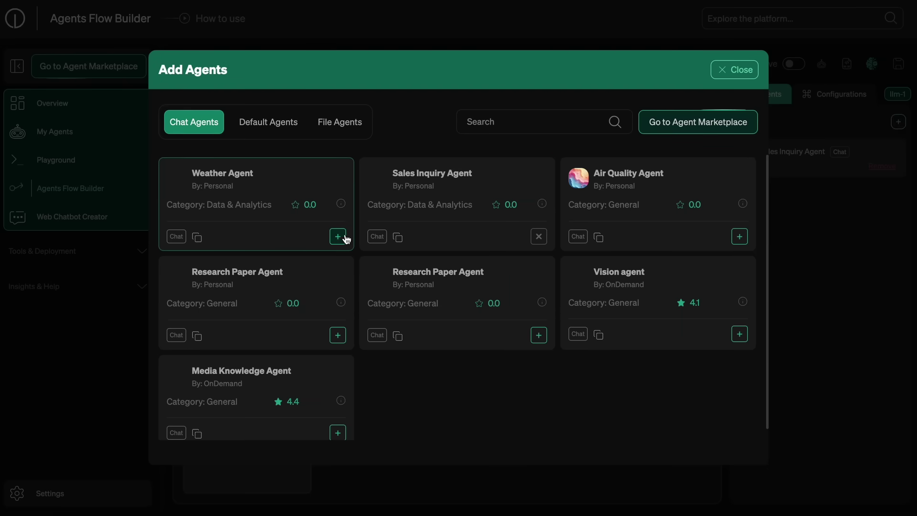
left_click(338, 236)
left_click(738, 75)
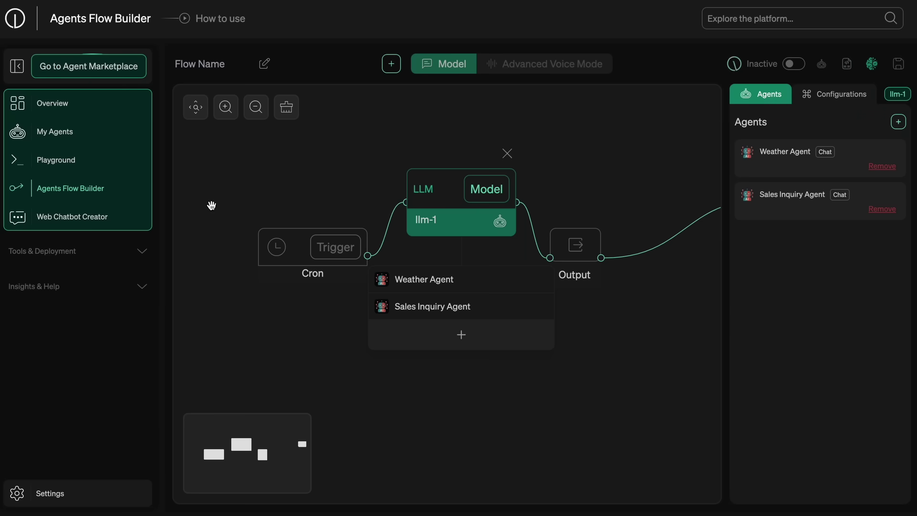
left_click(85, 253)
left_click(88, 282)
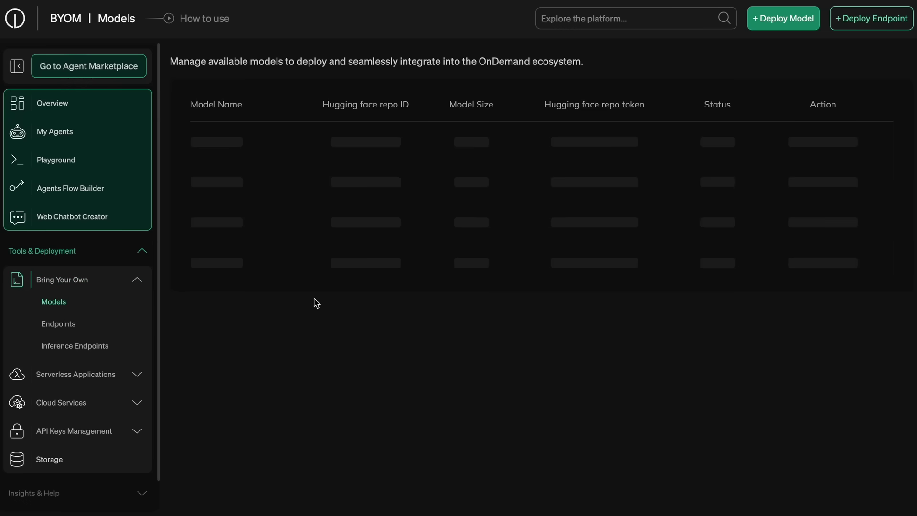
- Browse the Hugging Face model list in the Deploy Model form, then go to Web Chatbot Creator
left_click(786, 19)
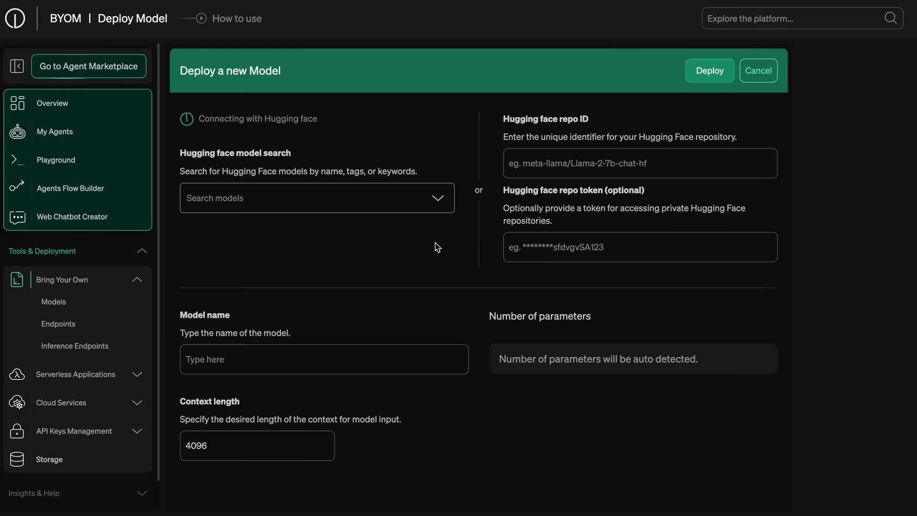
left_click(427, 212)
scroll(386, 330, "down", 10)
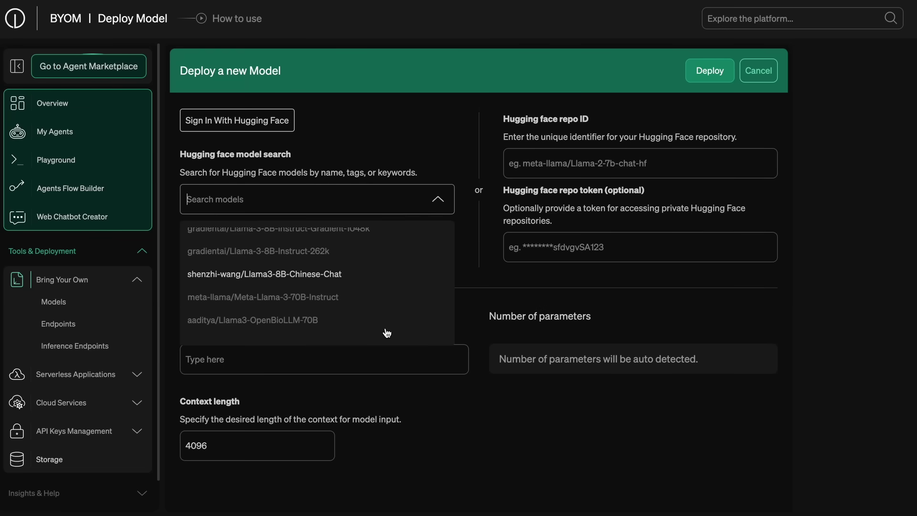
scroll(387, 333, "down", 3)
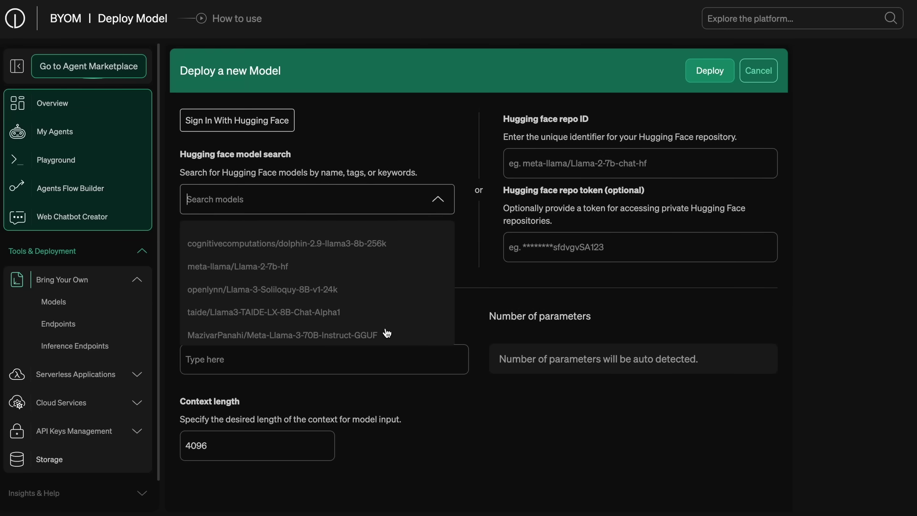
left_click(420, 438)
left_click(105, 226)
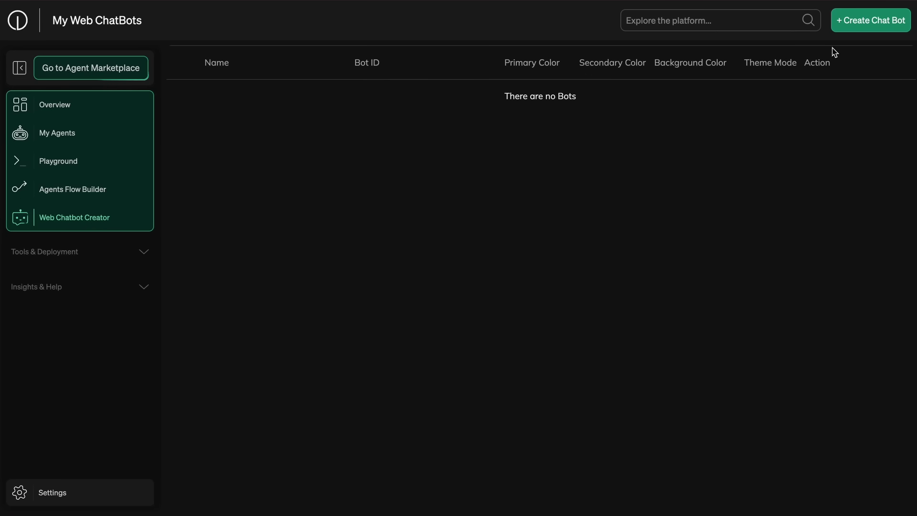
- Start a new web chatbot, add Sales Inquiry Agent to its agents, then return to Overview
left_click(858, 20)
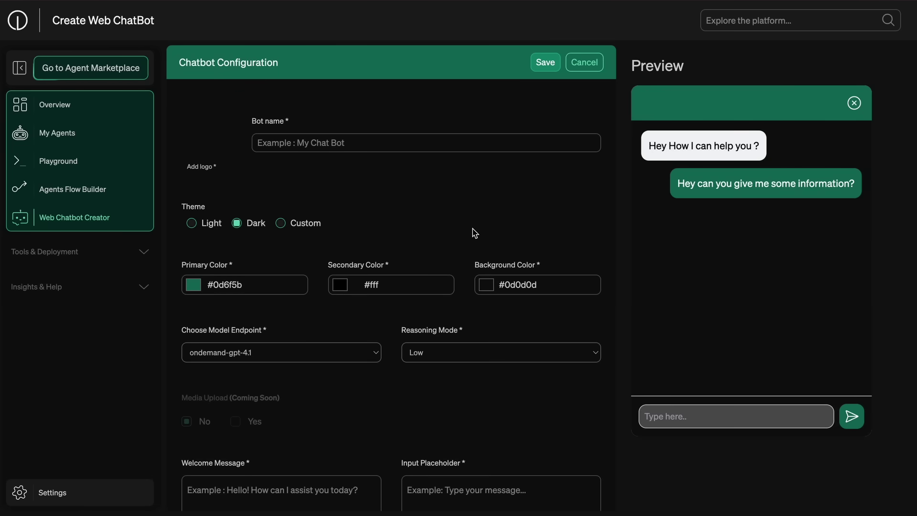
scroll(472, 231, "down", 5)
scroll(373, 297, "down", 1)
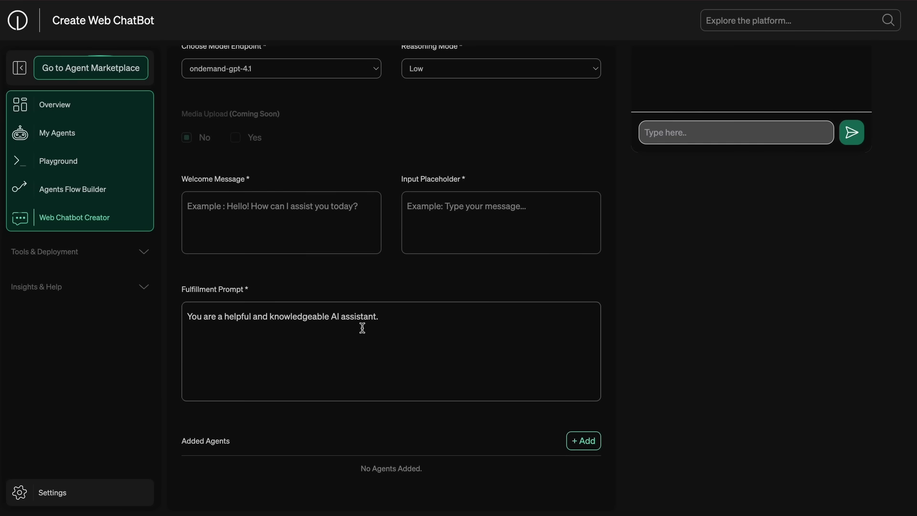
left_click(584, 442)
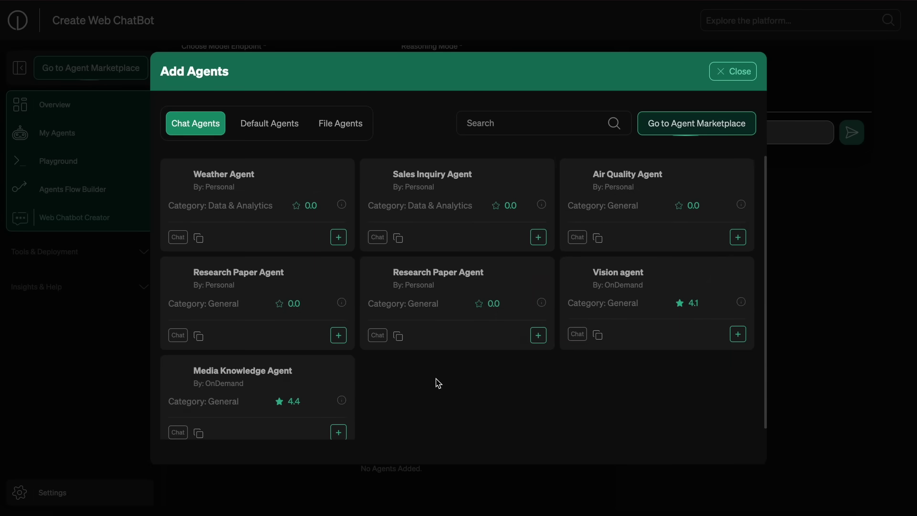
left_click(539, 238)
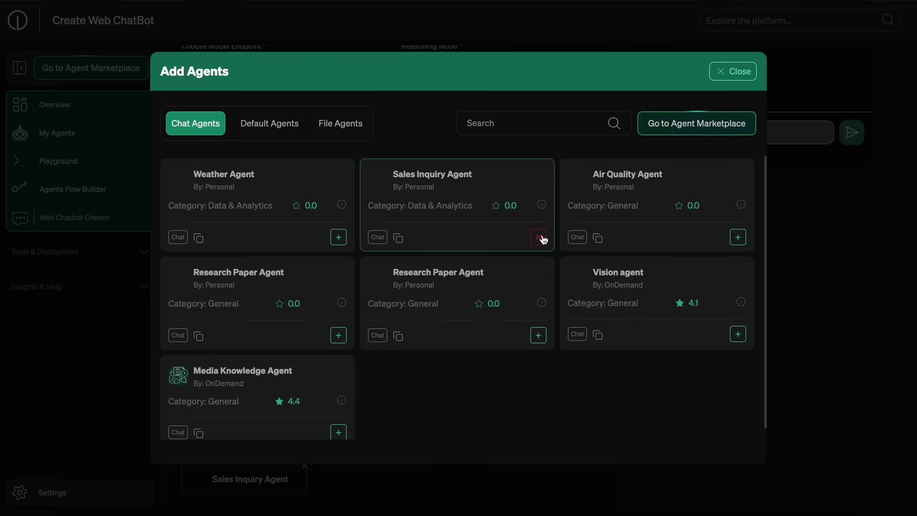
left_click(731, 71)
scroll(480, 282, "up", 4)
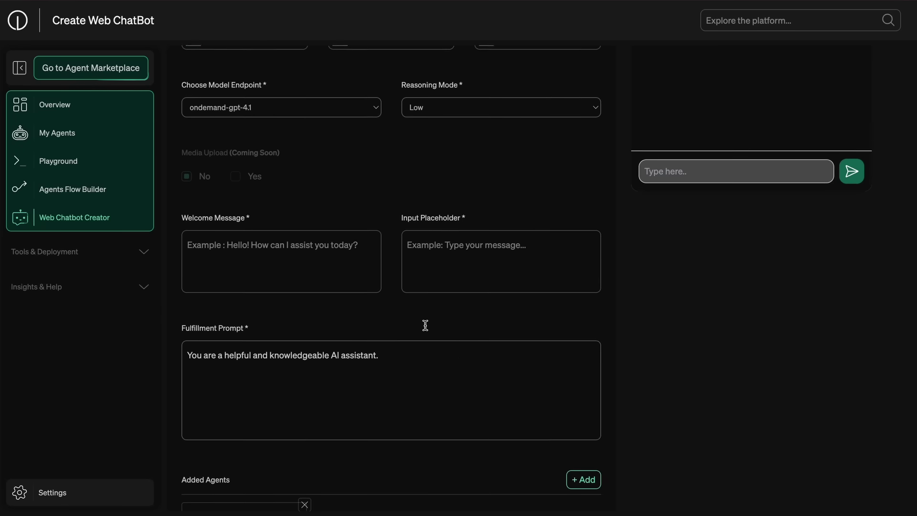
scroll(425, 325, "up", 2)
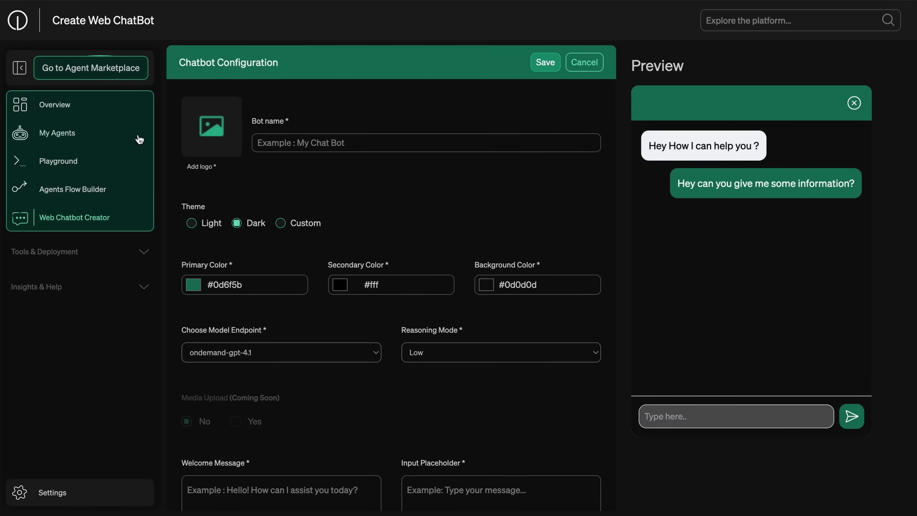
left_click(119, 110)
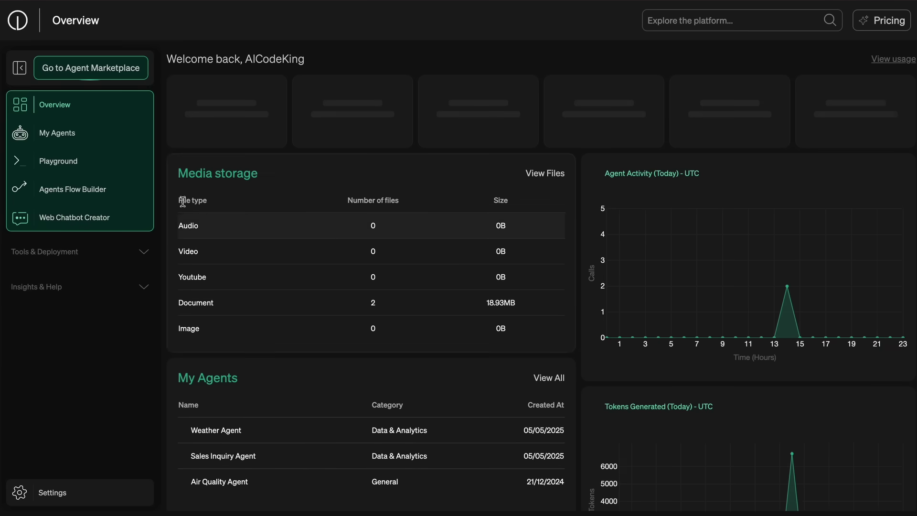
- Go to the Playground from My Agents and switch its reasoning mode to Sota
left_click(101, 138)
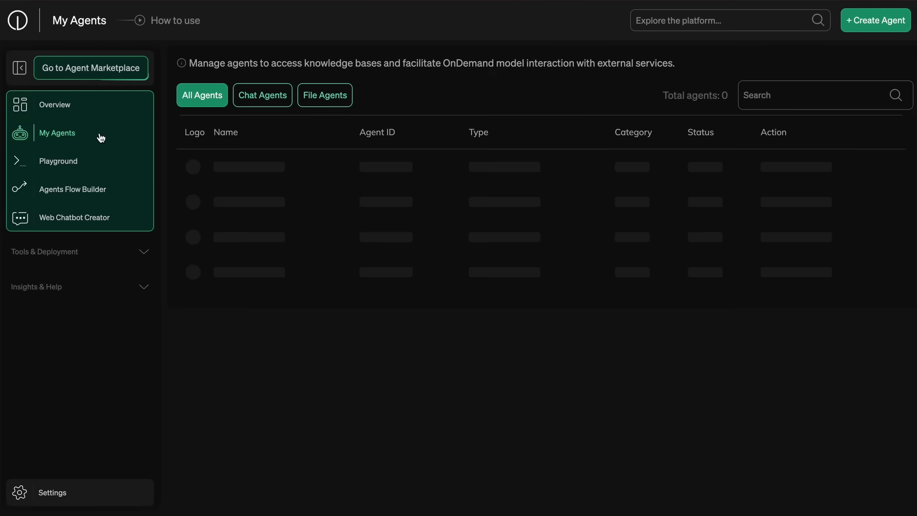
left_click(119, 166)
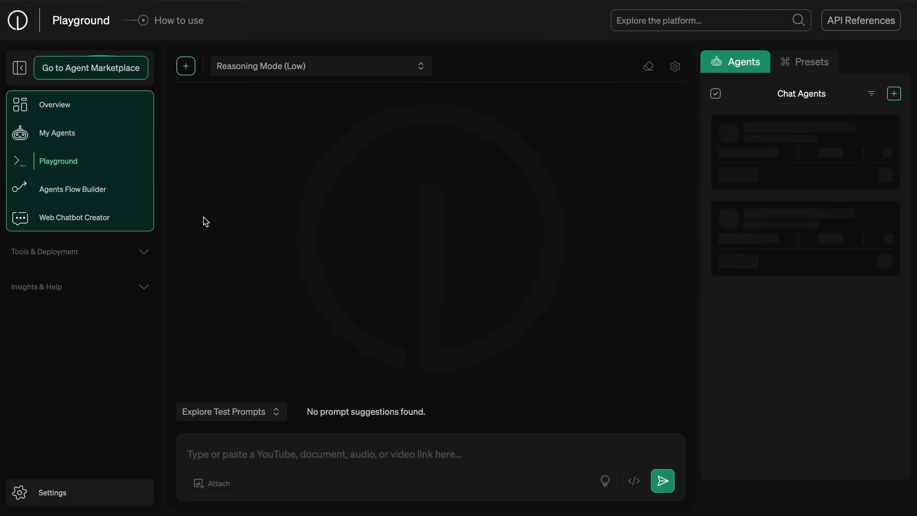
left_click(269, 75)
scroll(269, 181, "down", 1)
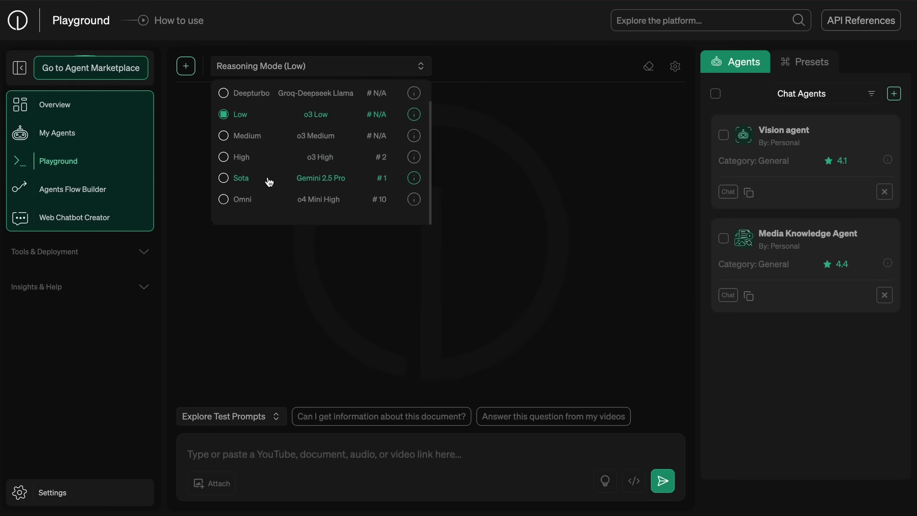
left_click(271, 184)
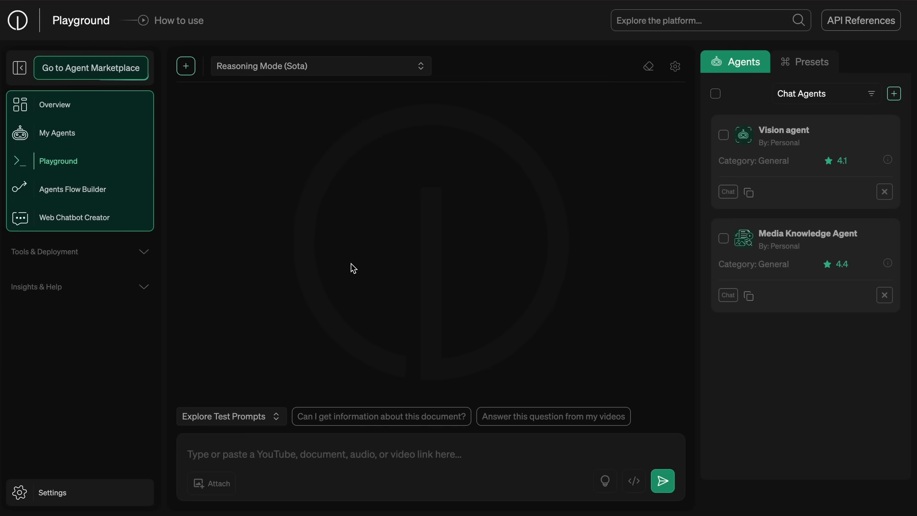